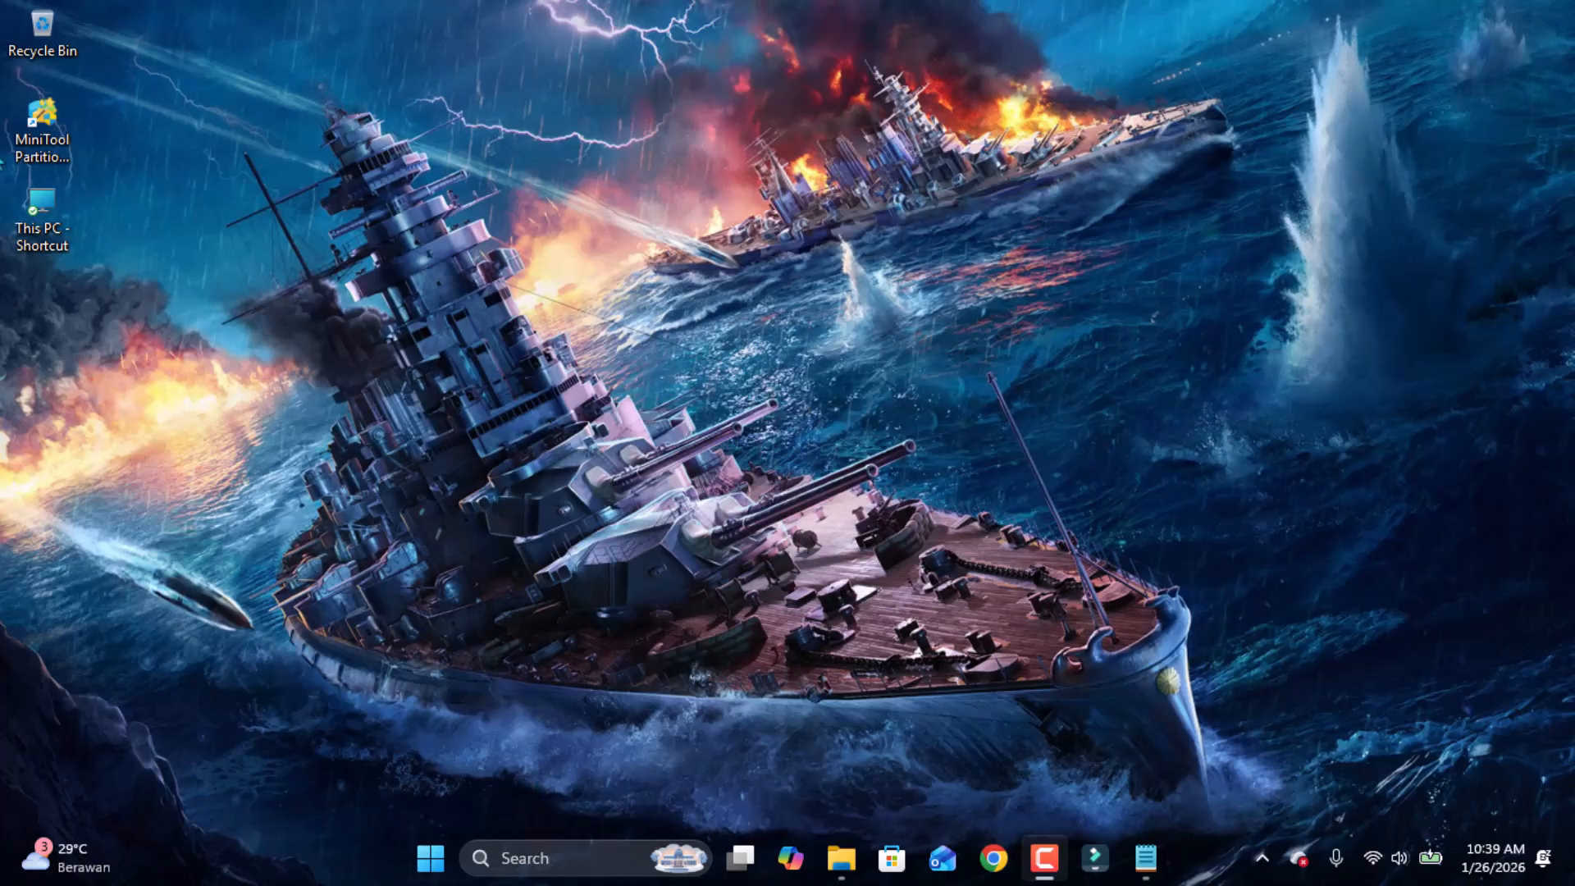
# Open This PC to review the drives and their free space, then minimize it.
pyautogui.doubleClick(43, 221)
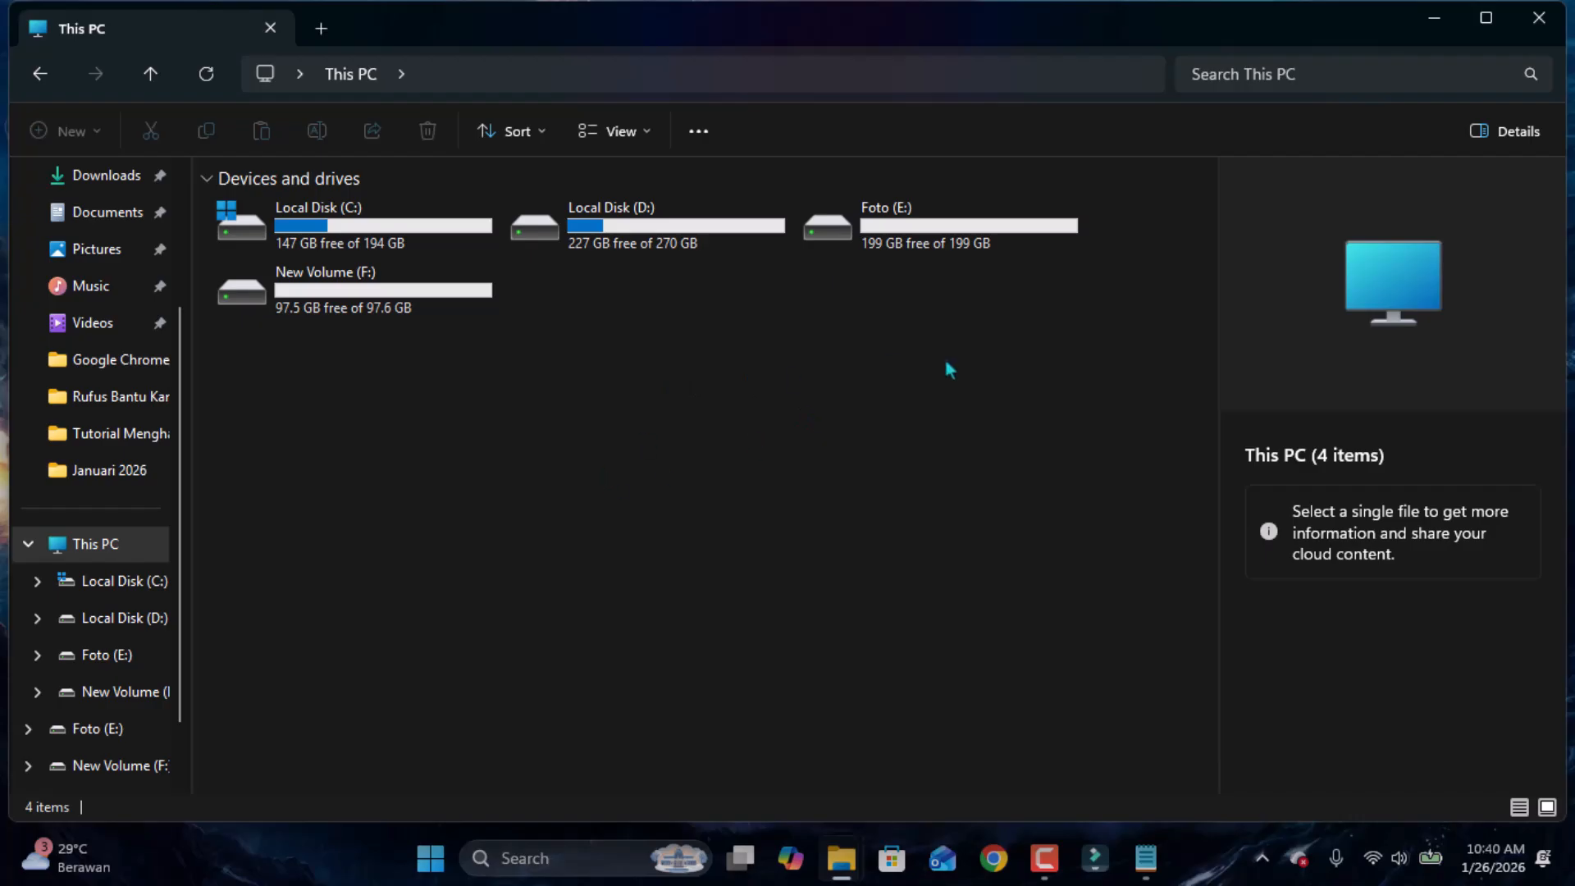
pyautogui.click(1435, 29)
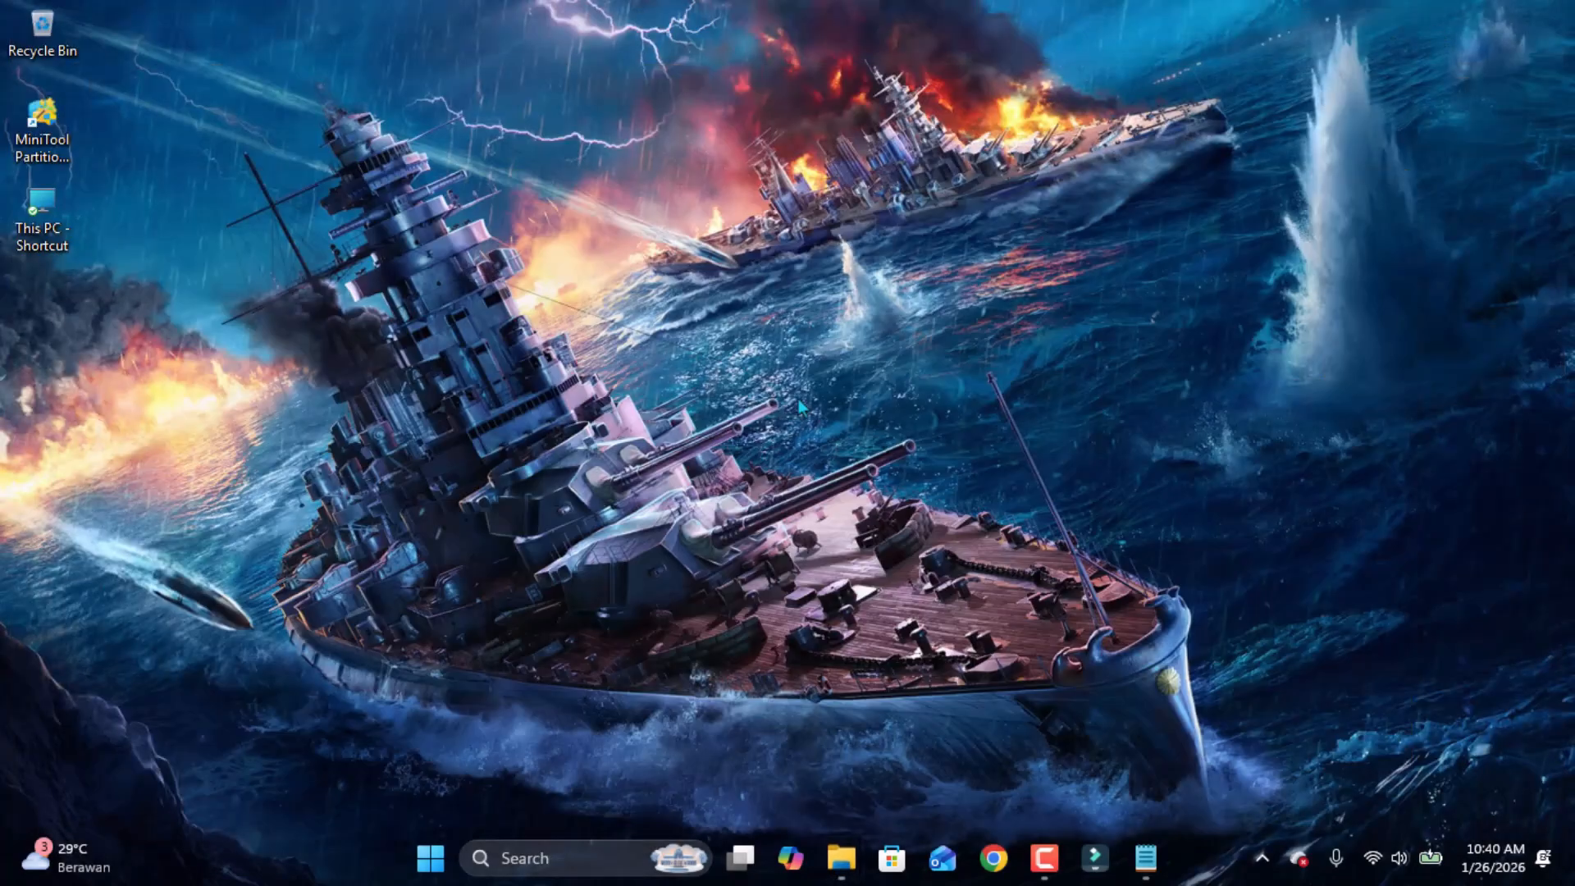
# Open Disk Management from the Start button's quick-link menu and maximize its window.
pyautogui.rightClick(432, 863)
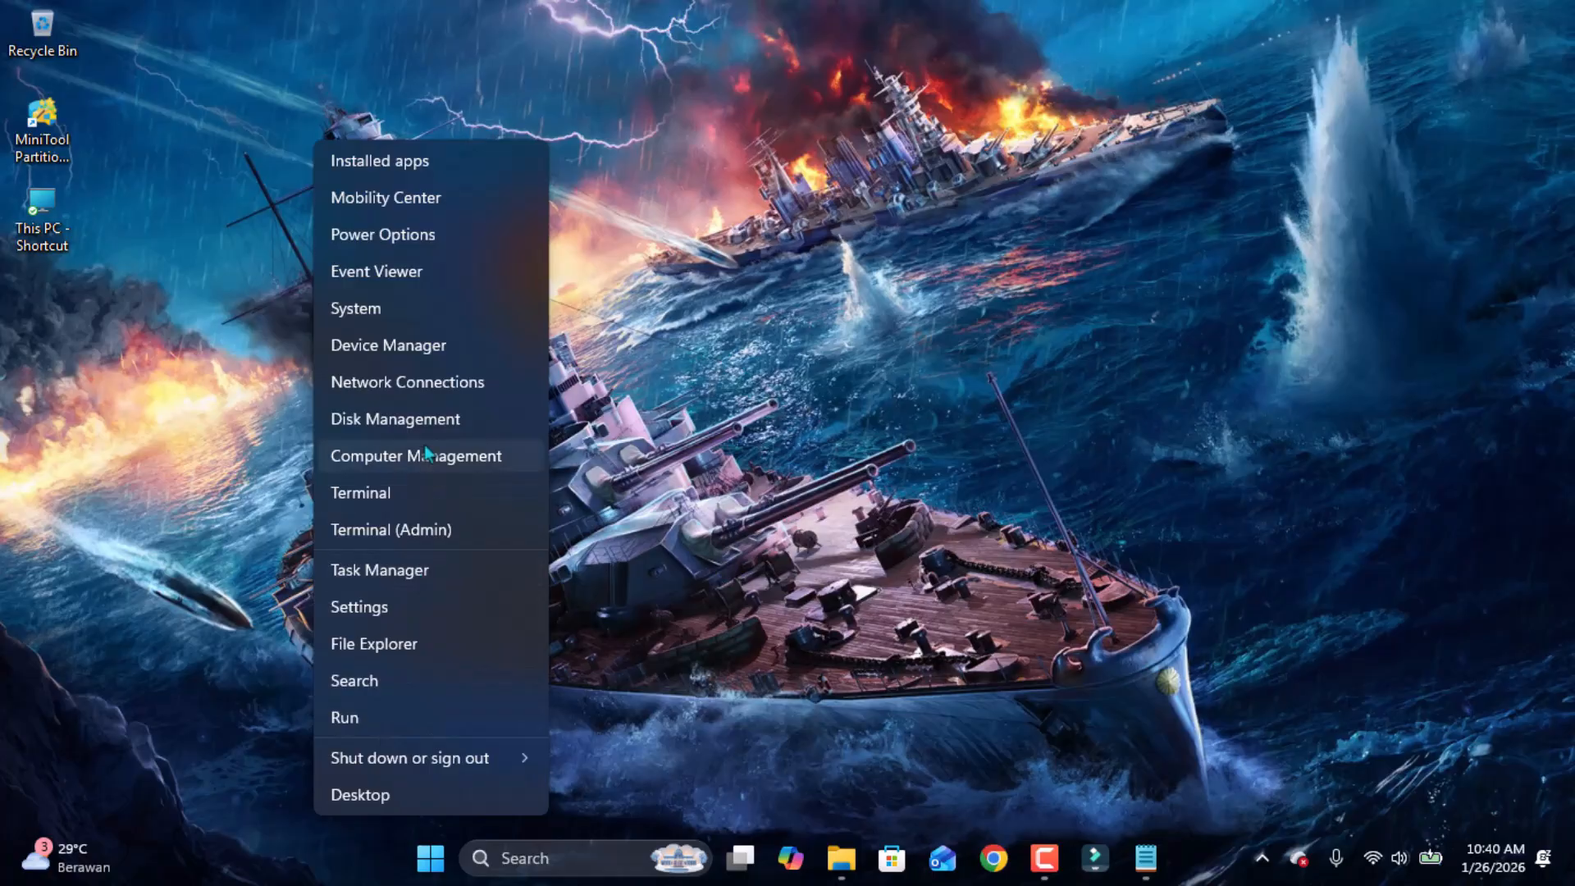
pyautogui.click(374, 428)
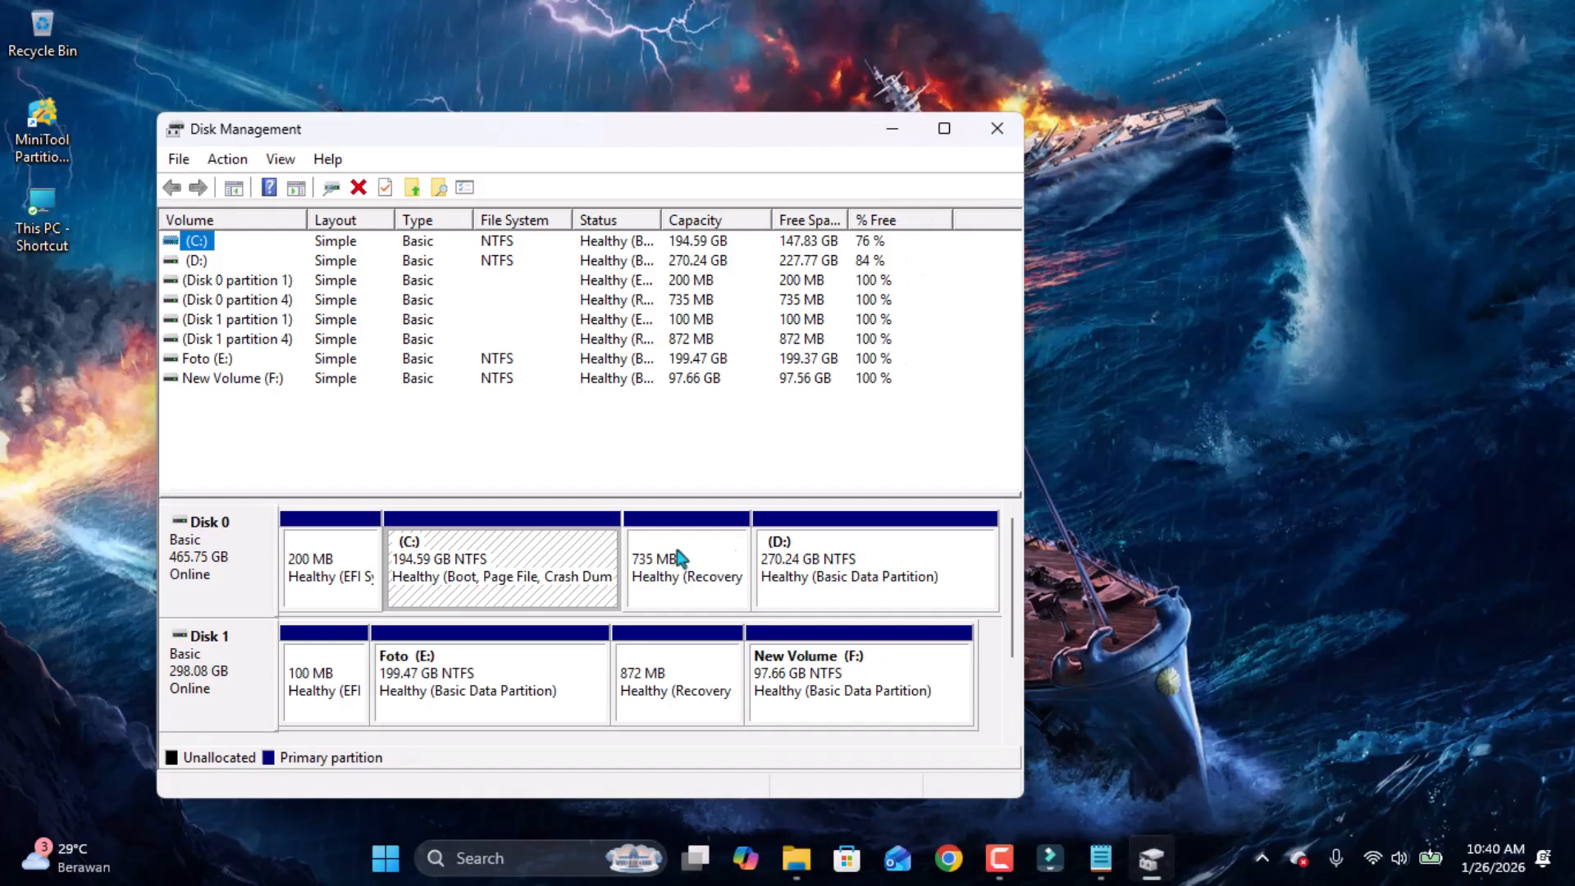
pyautogui.press('F9')
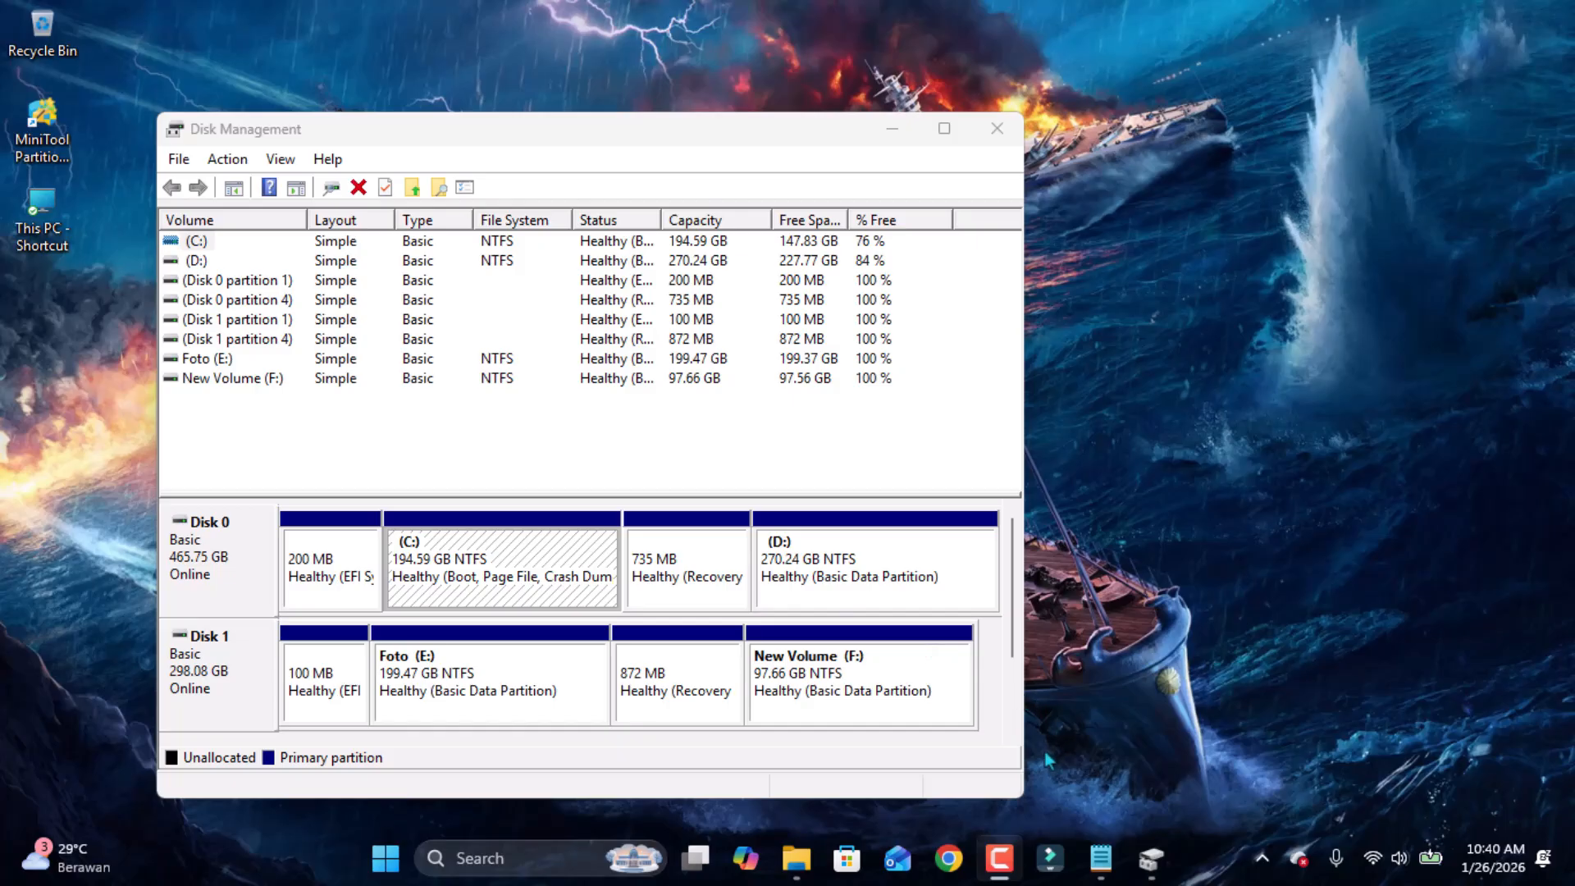
pyautogui.click(938, 139)
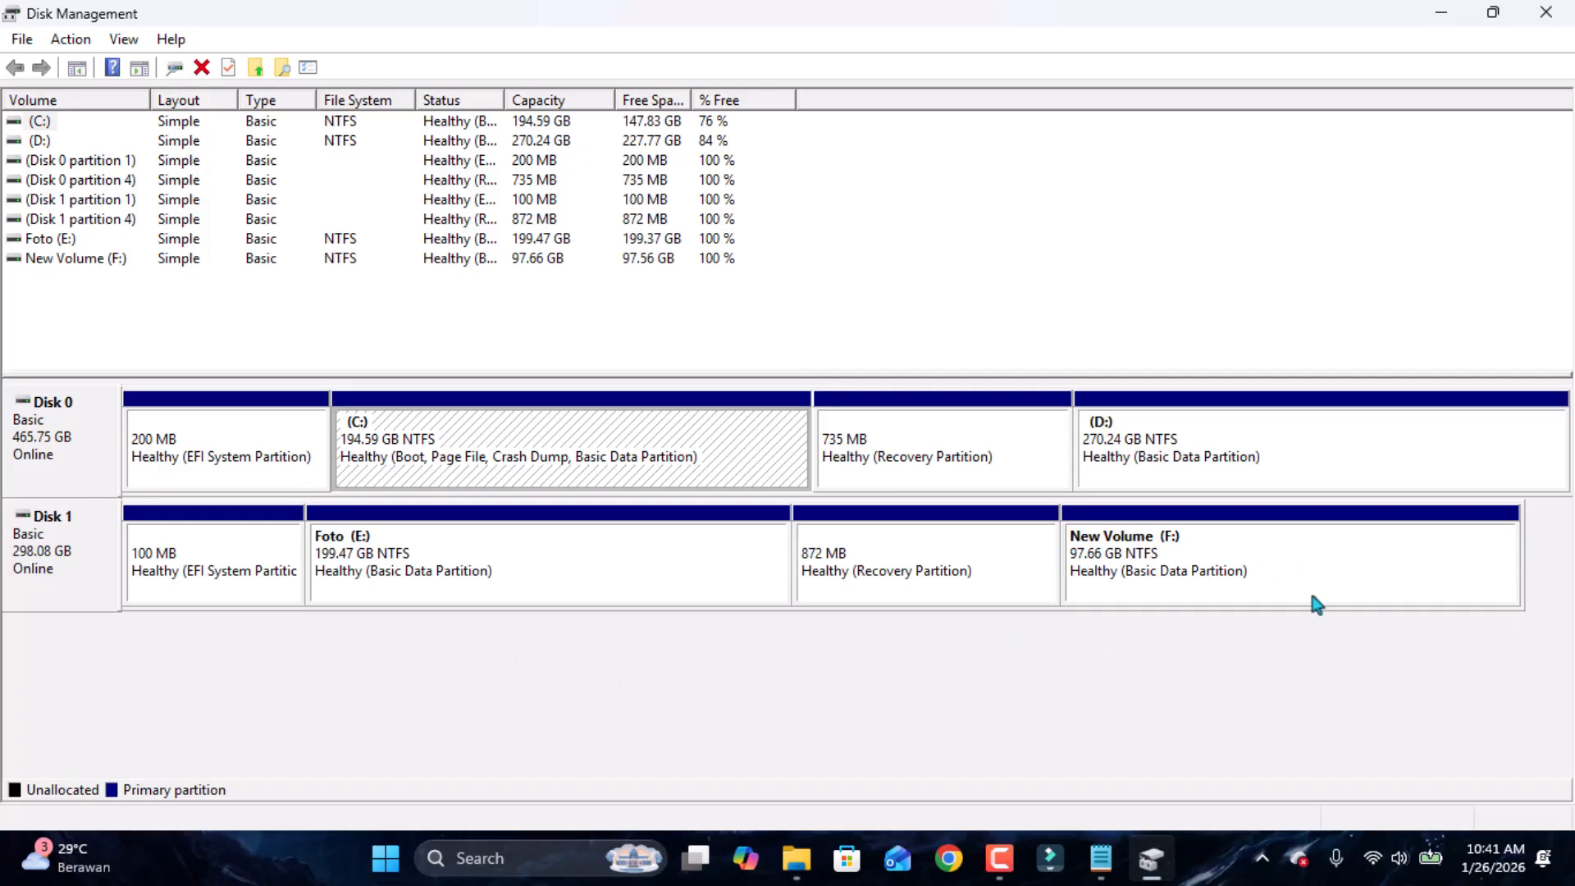
# Quick-format the New Volume (F:) partition as NTFS with the default allocation unit size.
pyautogui.click(1226, 587)
pyautogui.rightClick(1226, 587)
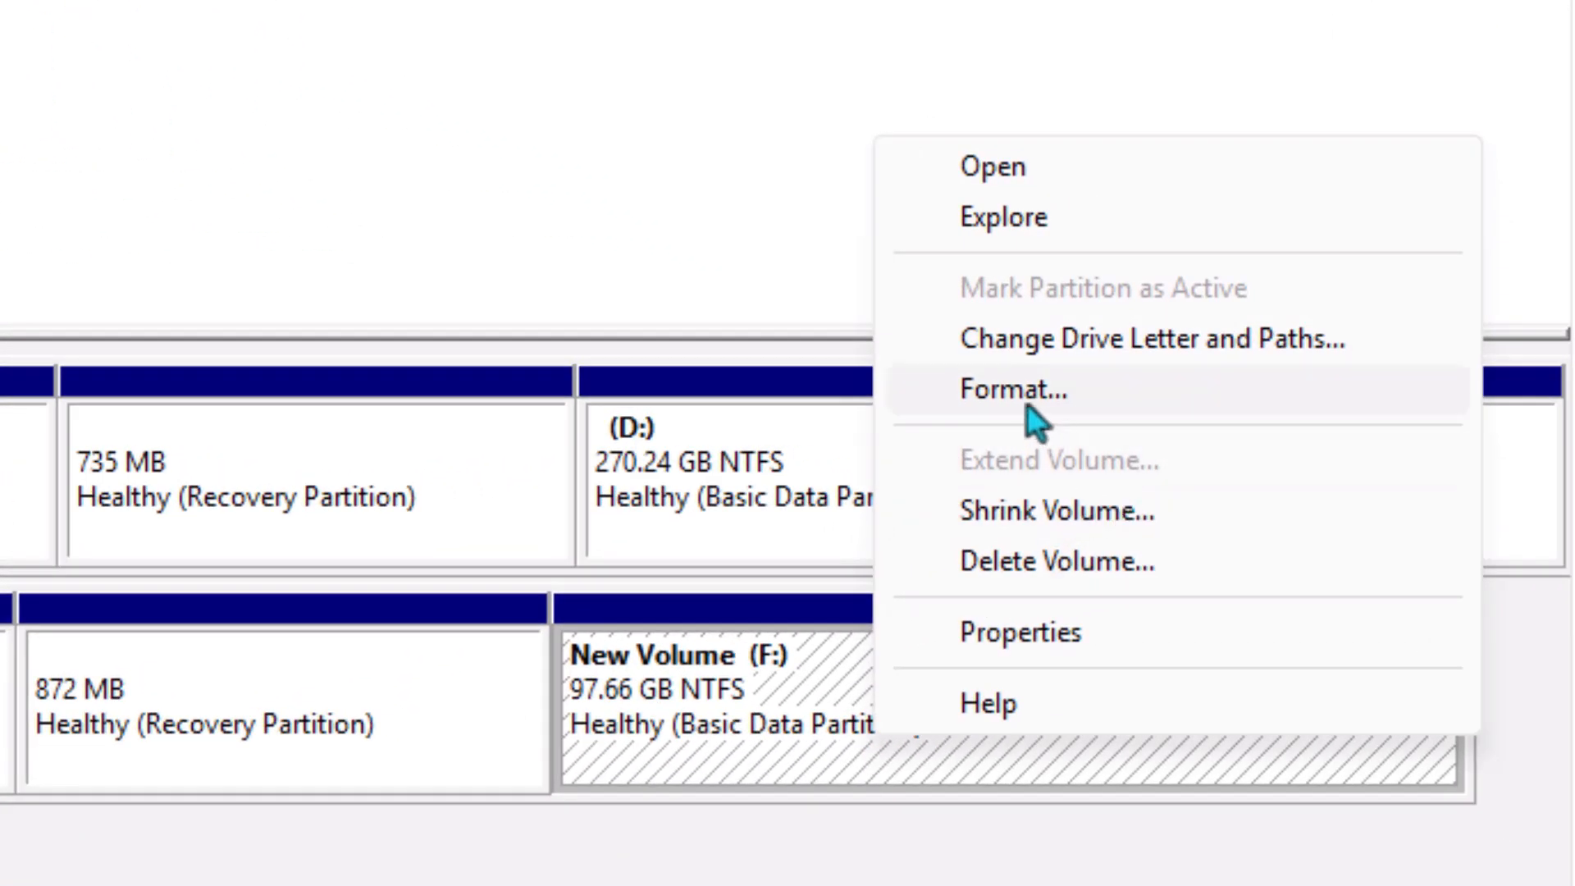
pyautogui.click(1023, 405)
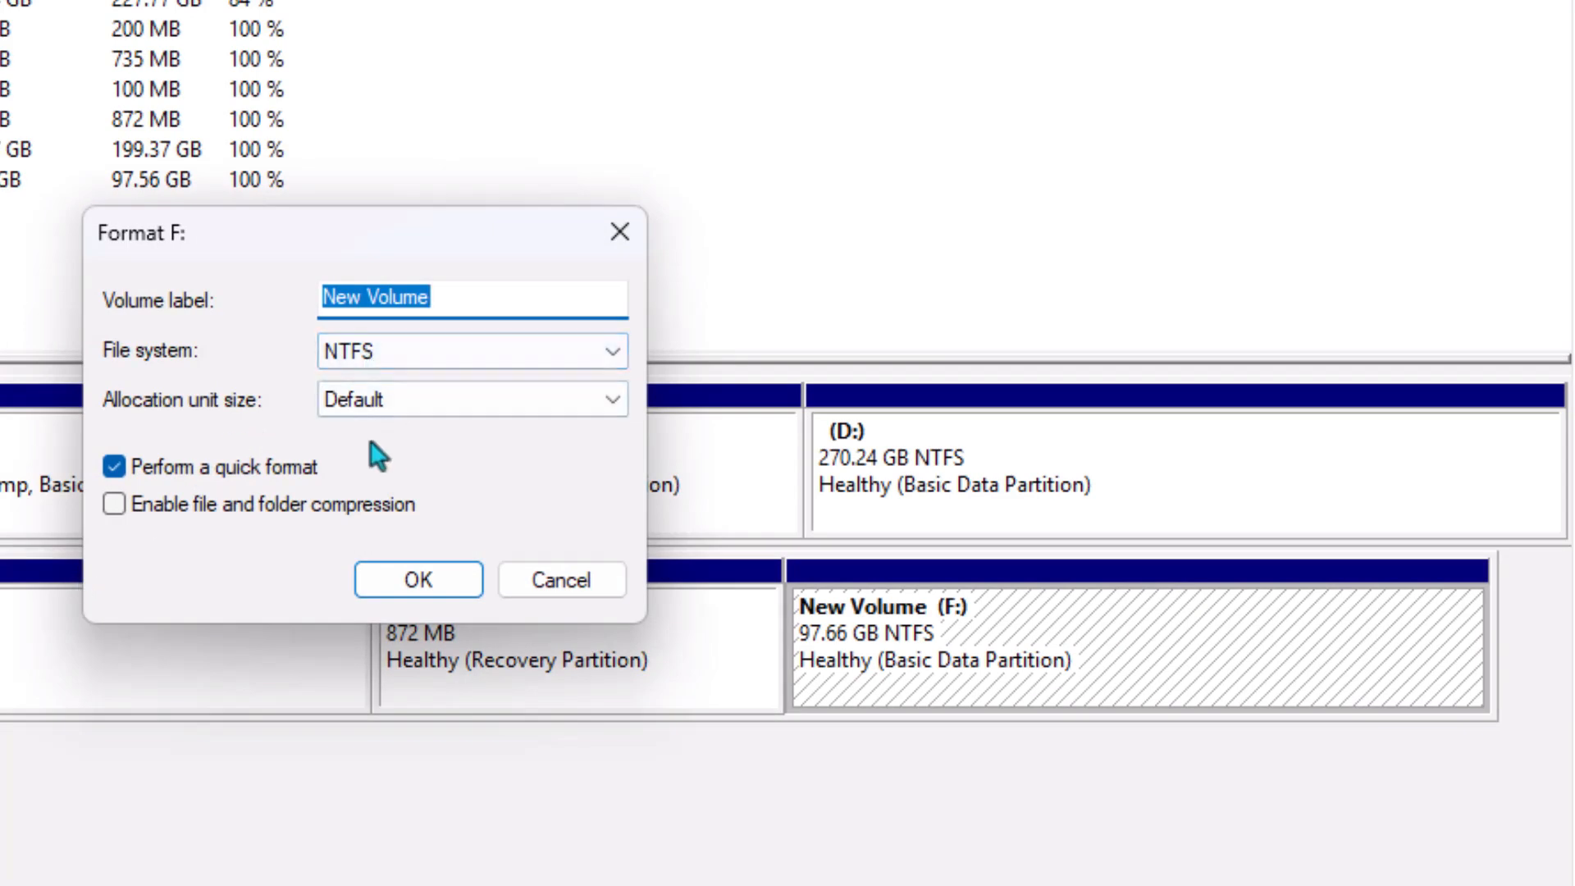
pyautogui.click(395, 587)
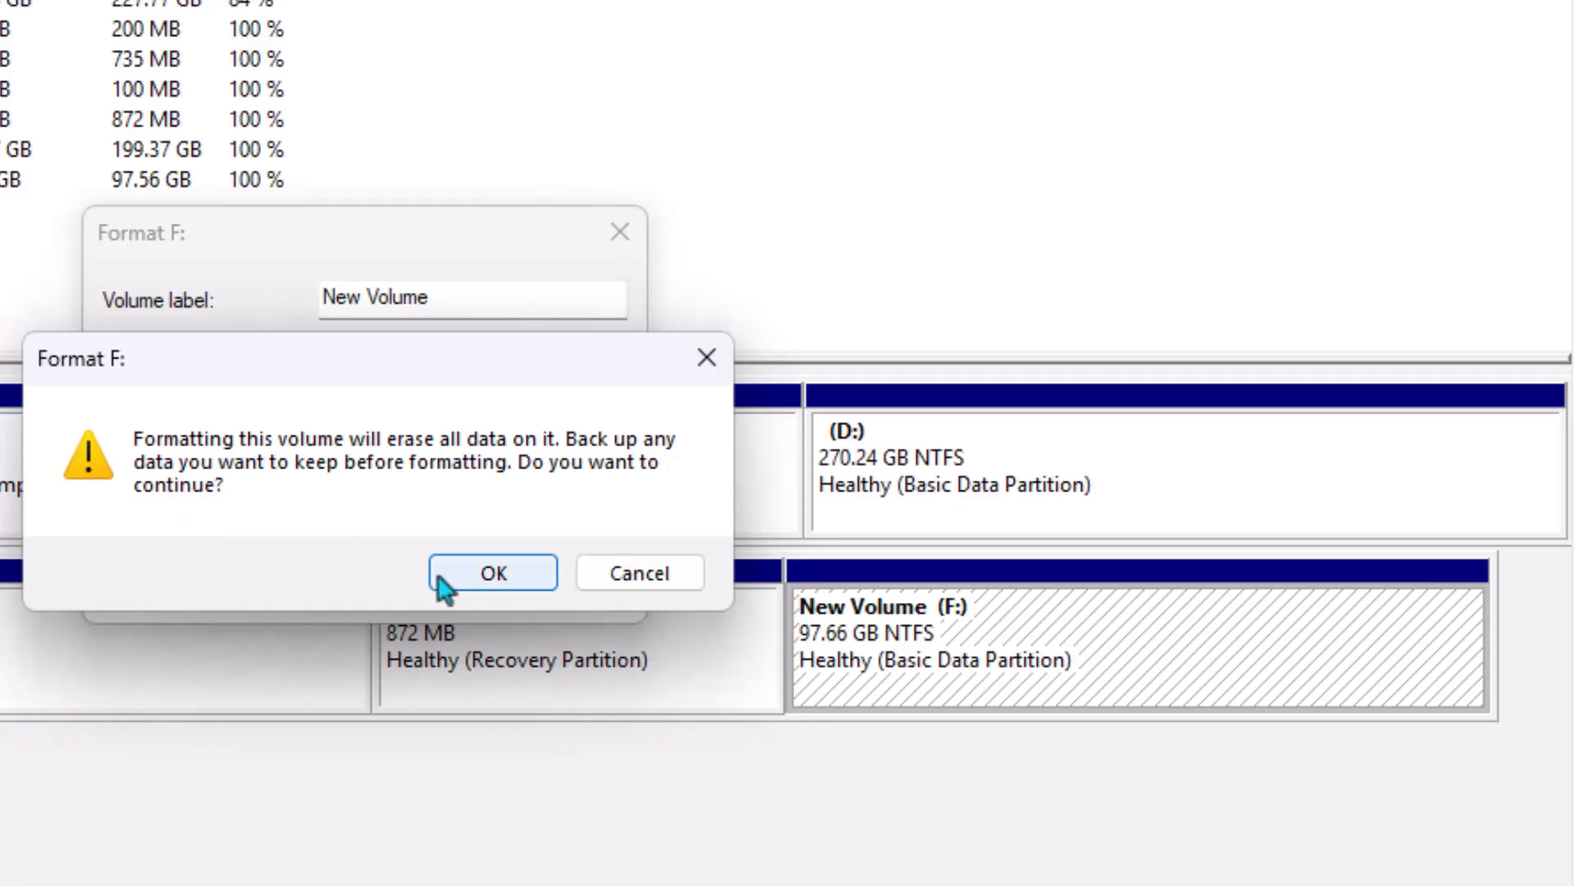
pyautogui.click(496, 574)
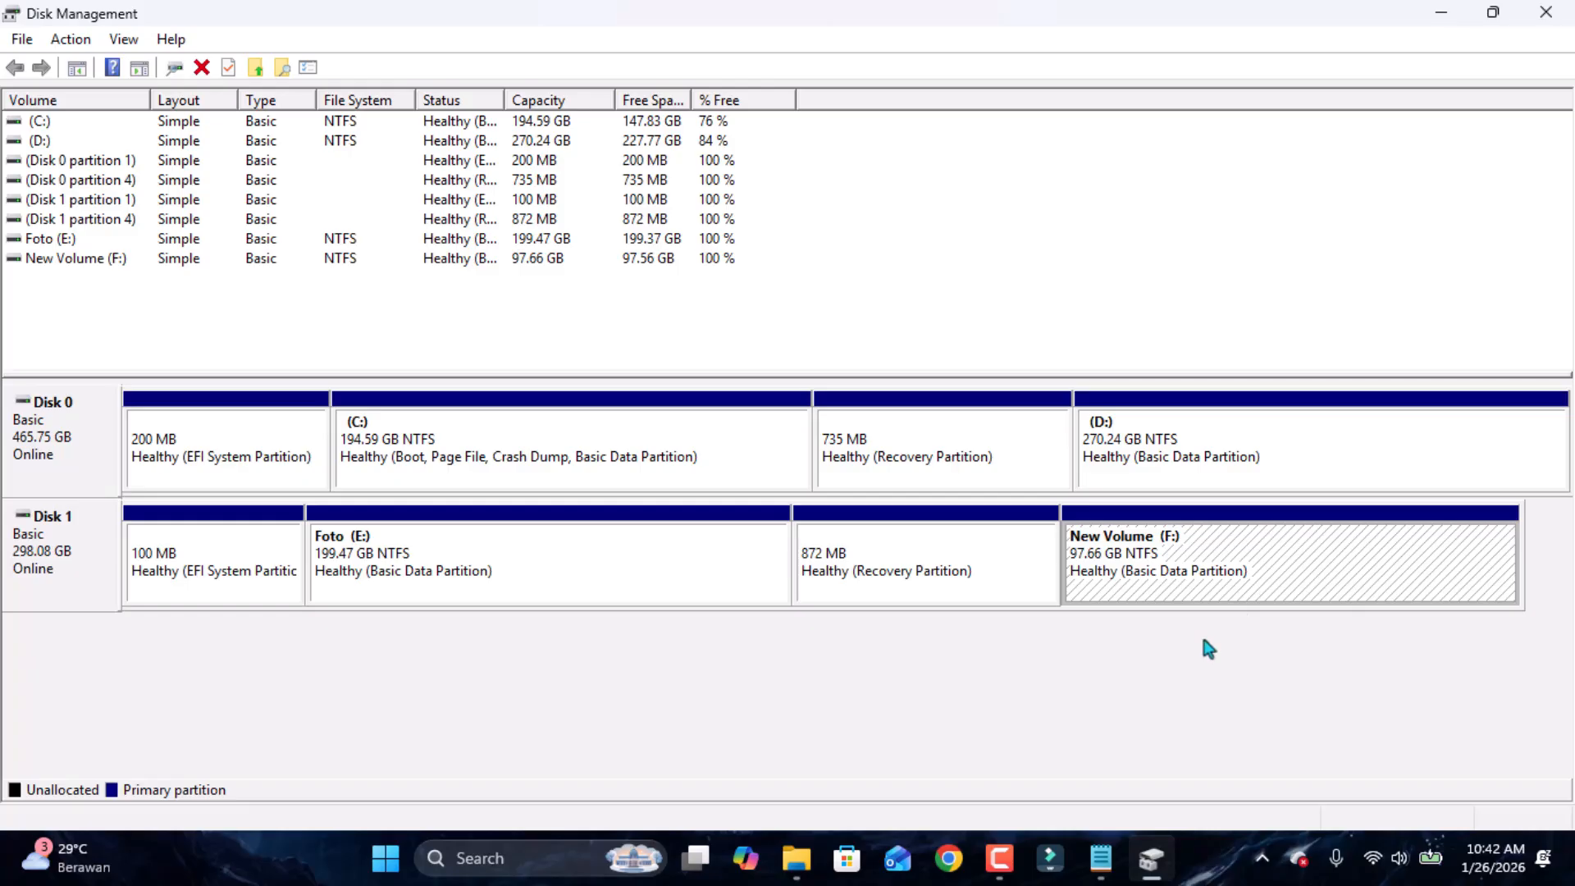
# Delete the New Volume (F:) partition on Disk 1.
pyautogui.rightClick(1194, 571)
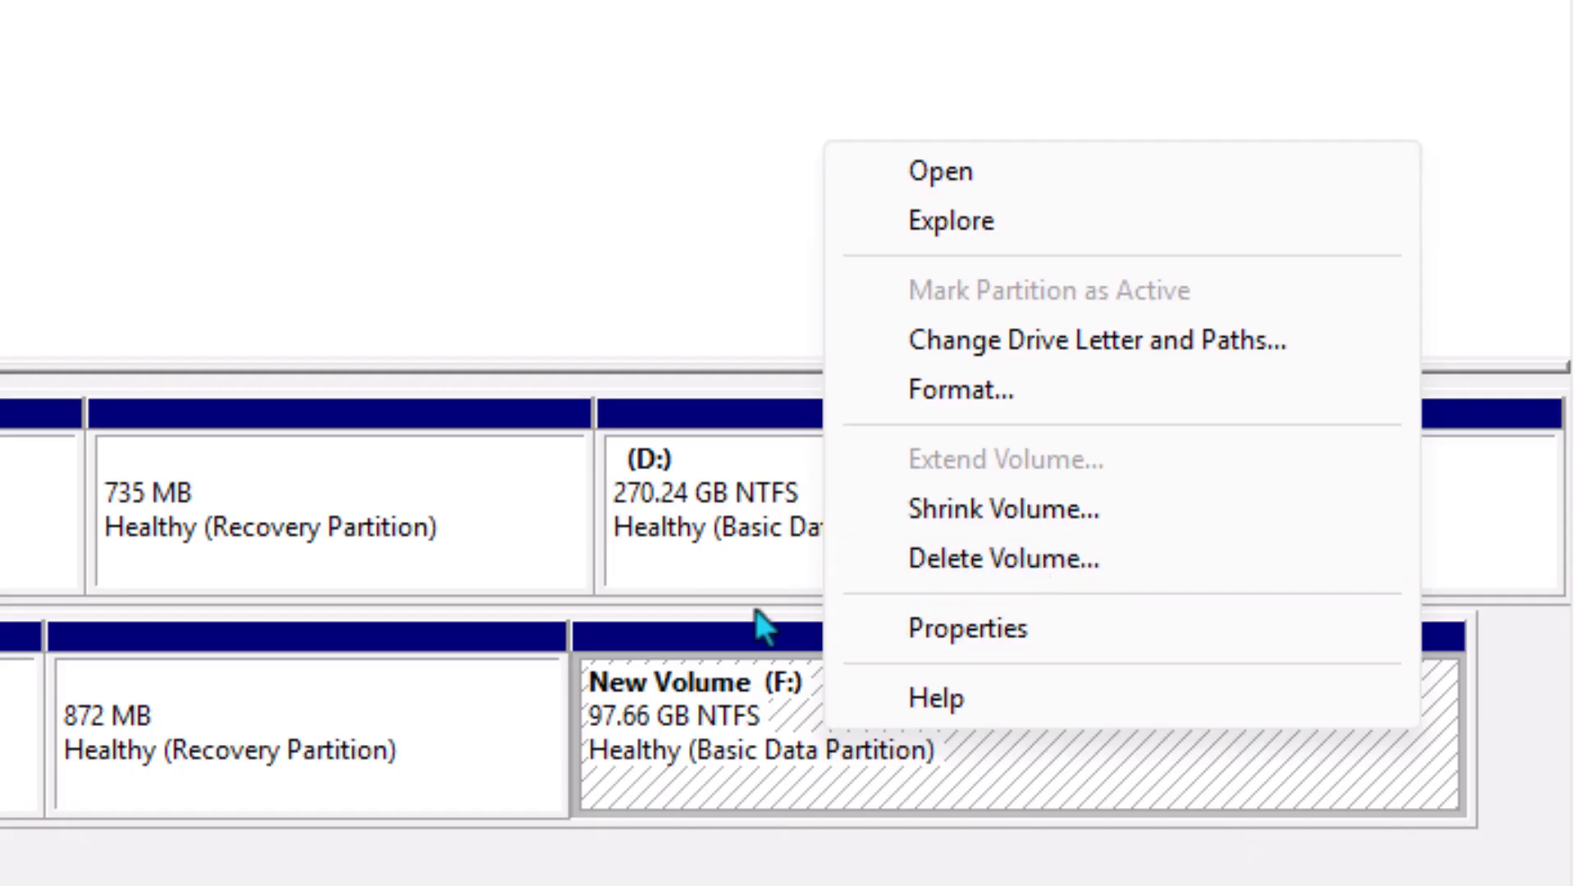
pyautogui.click(1021, 554)
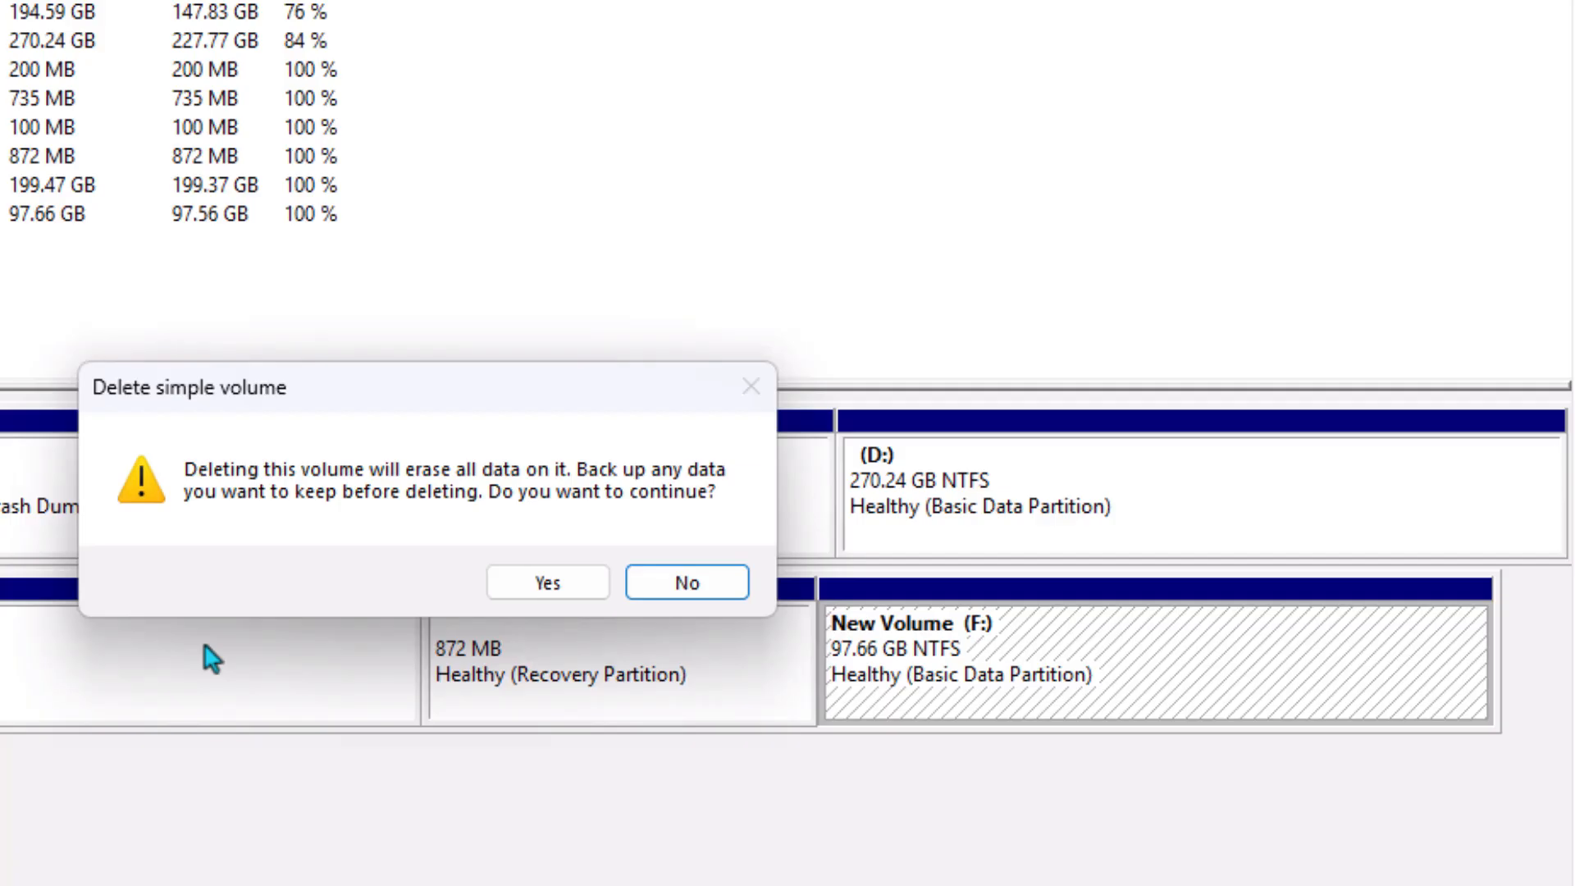
pyautogui.click(545, 584)
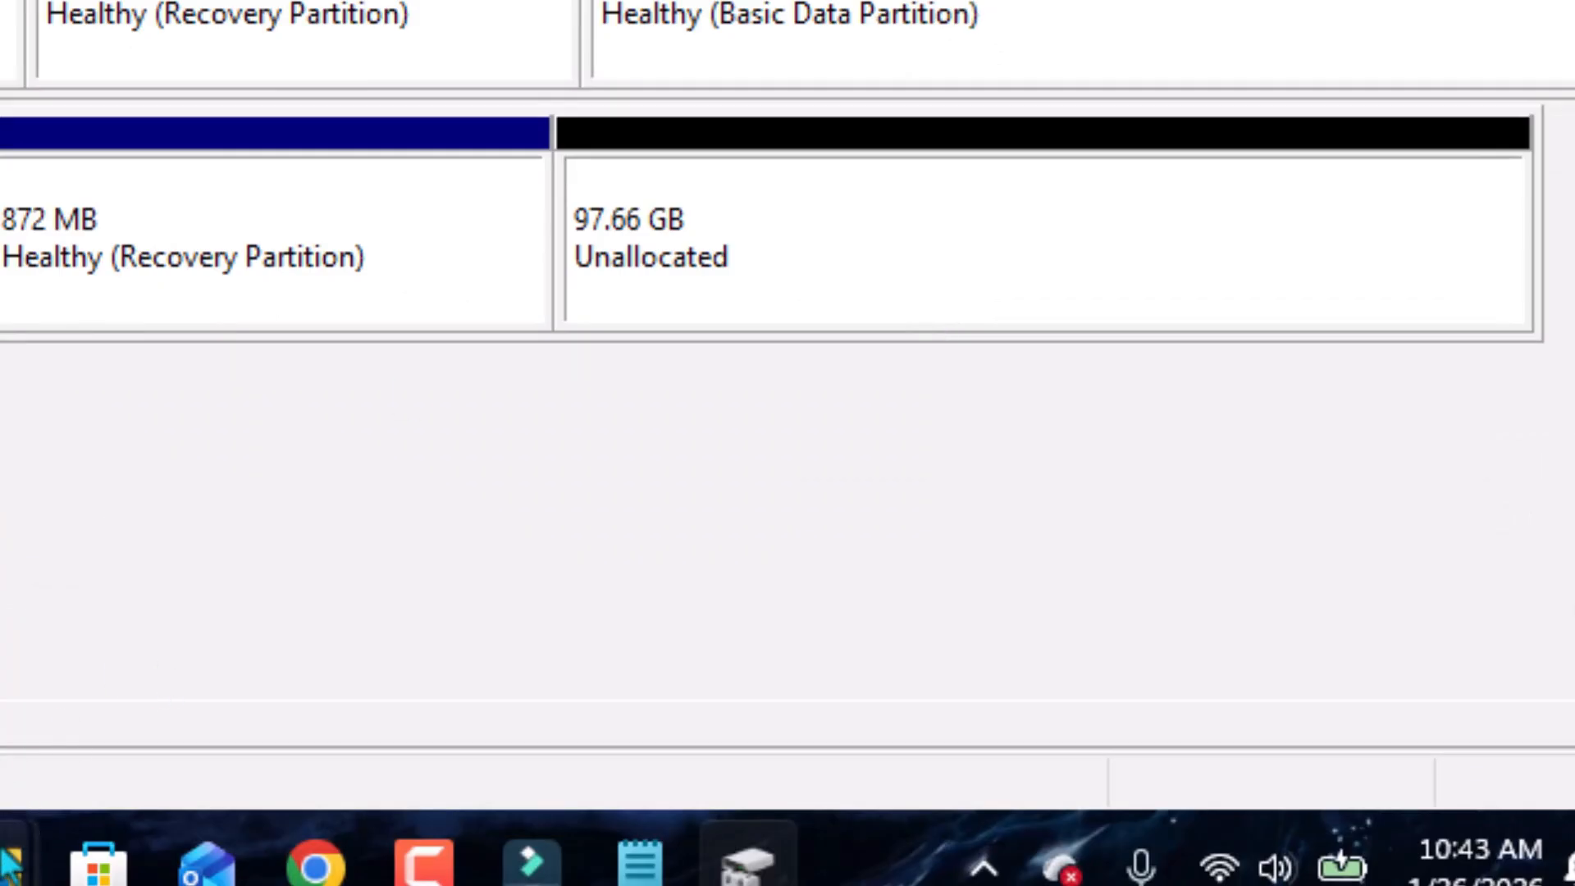
# Switch to the This PC window to check the drive list.
pyautogui.moveTo(9, 864)
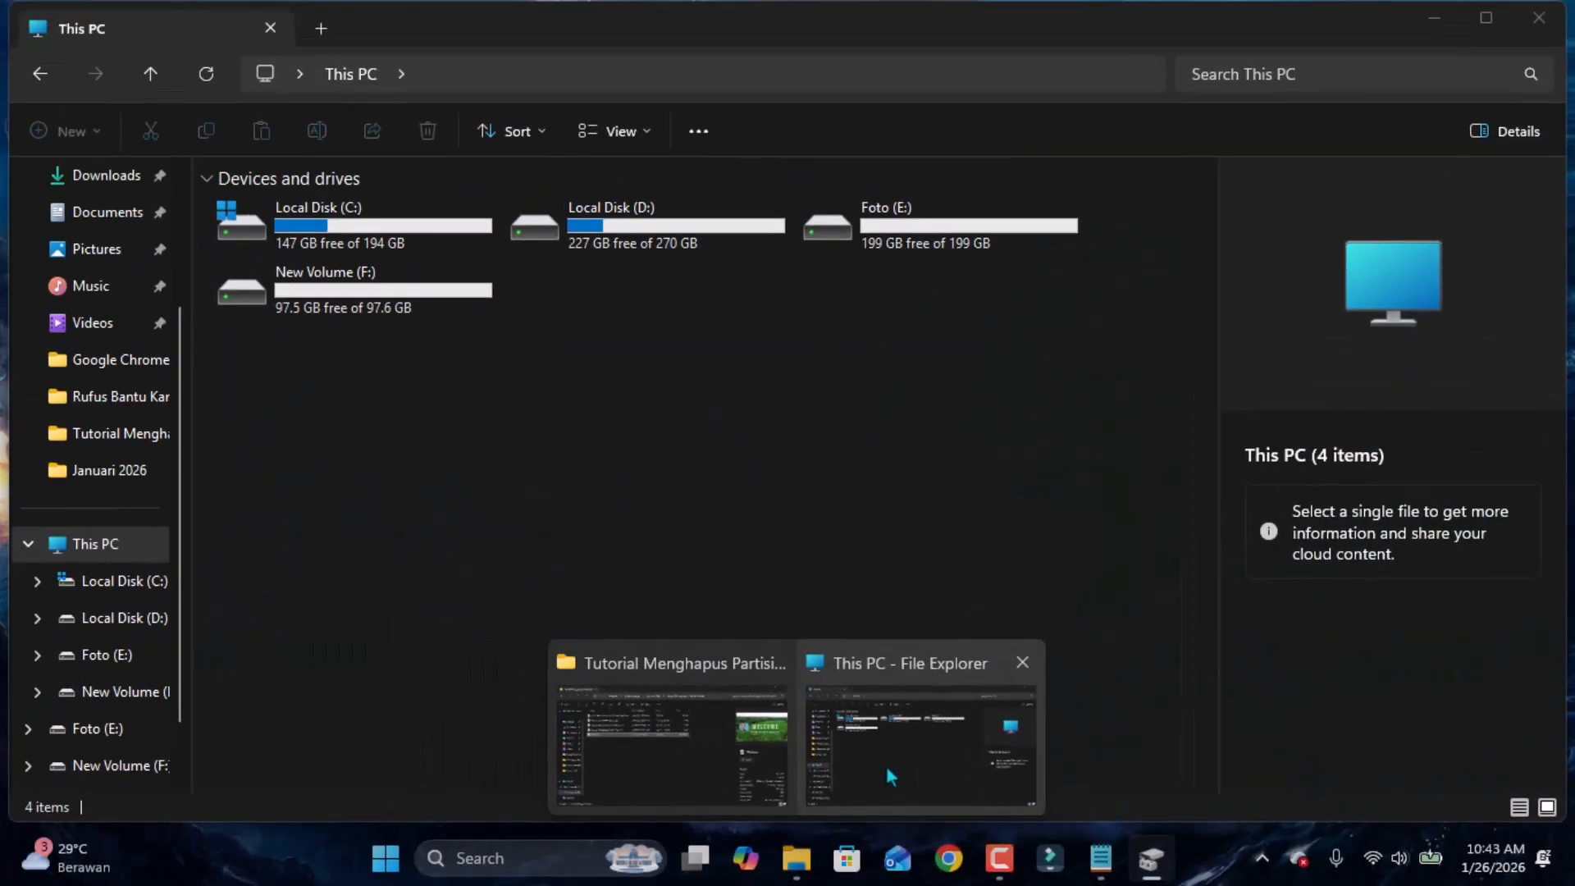
pyautogui.click(888, 771)
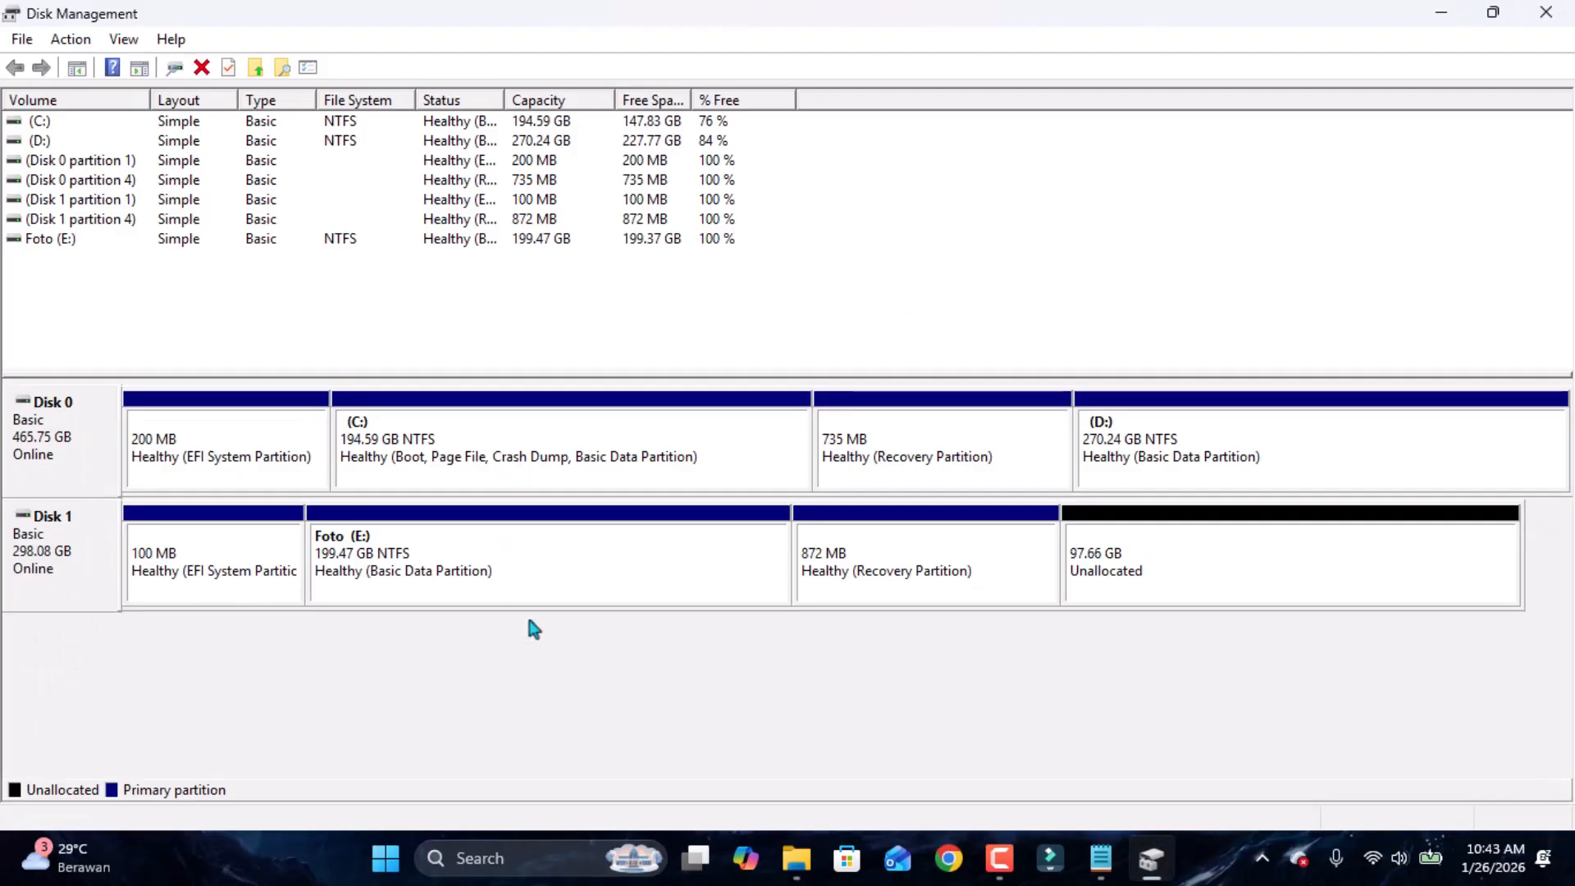
# Try to extend Foto (E:) with 100001 MB of unallocated space, accepting the conversion to a dynamic disk.
pyautogui.click(451, 564)
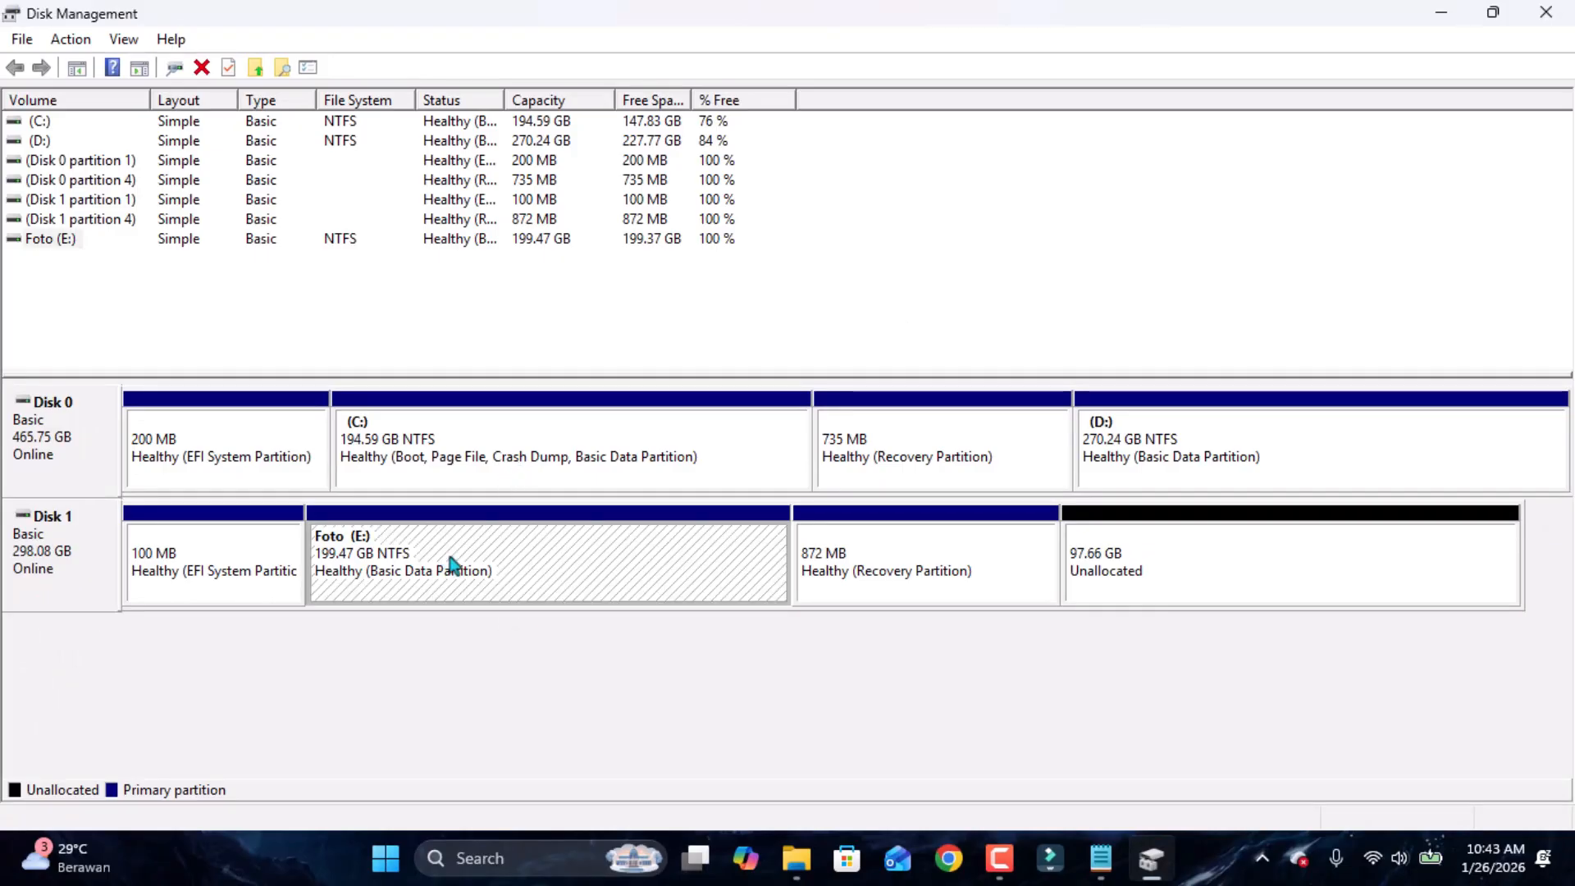
pyautogui.rightClick(451, 564)
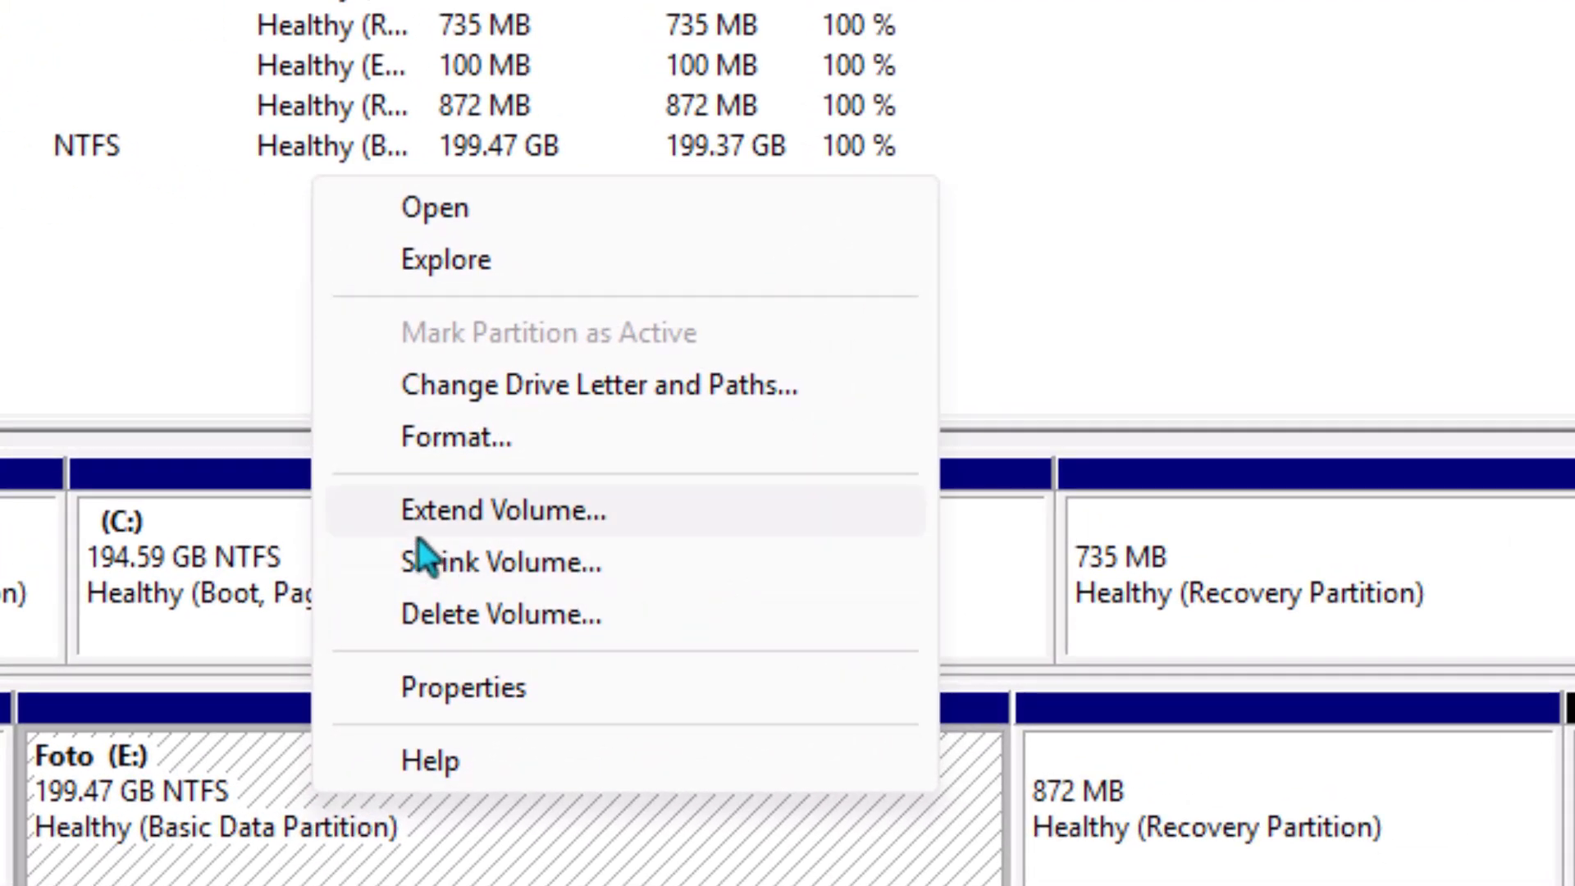
pyautogui.click(484, 527)
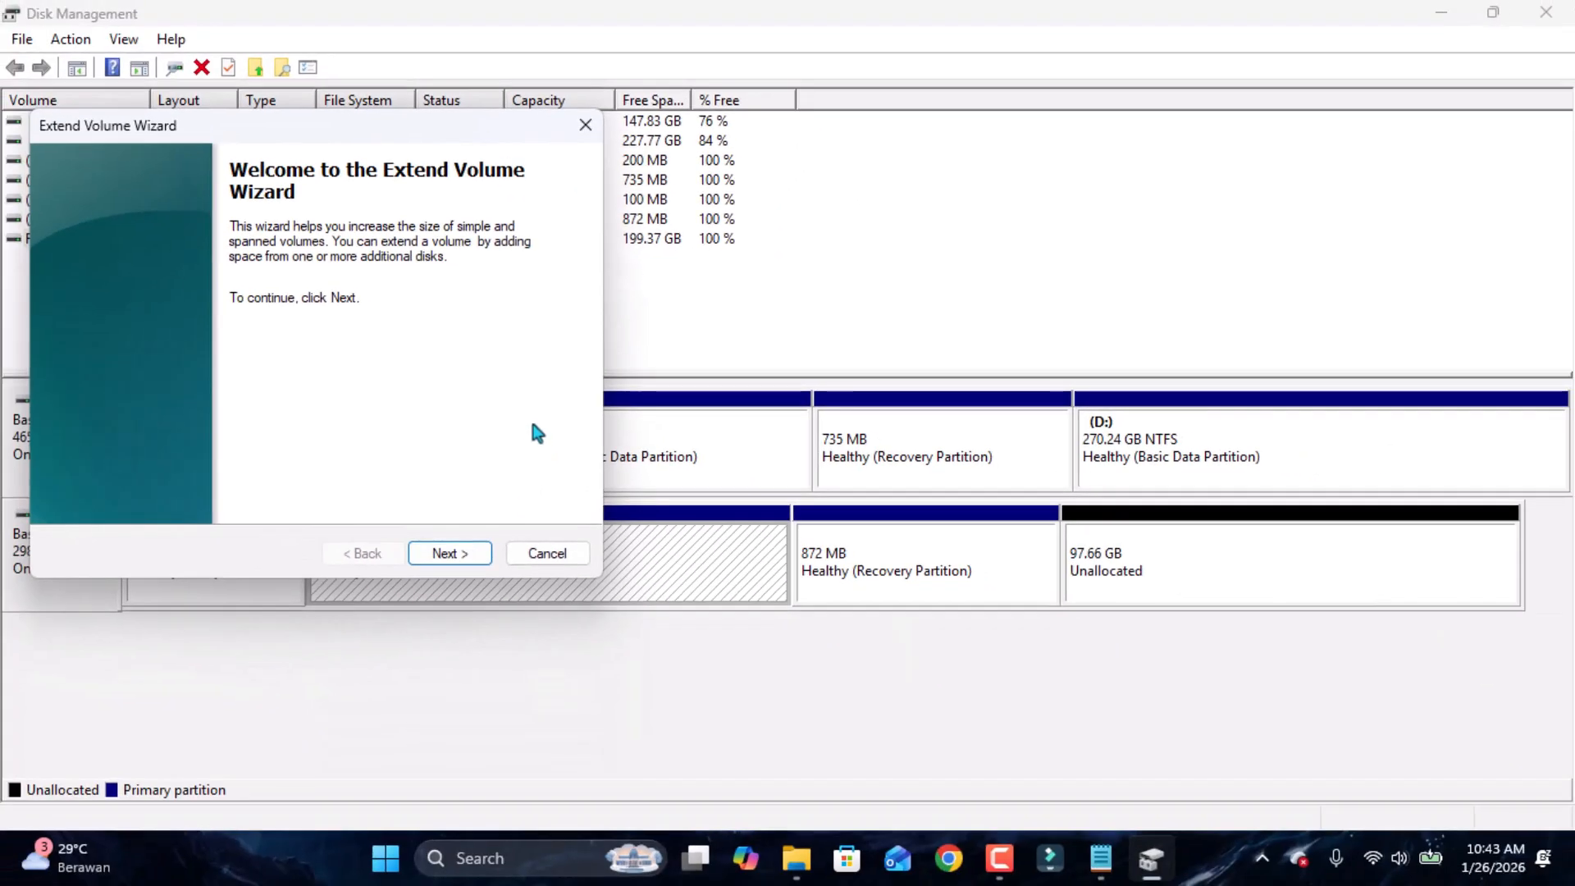
pyautogui.click(472, 558)
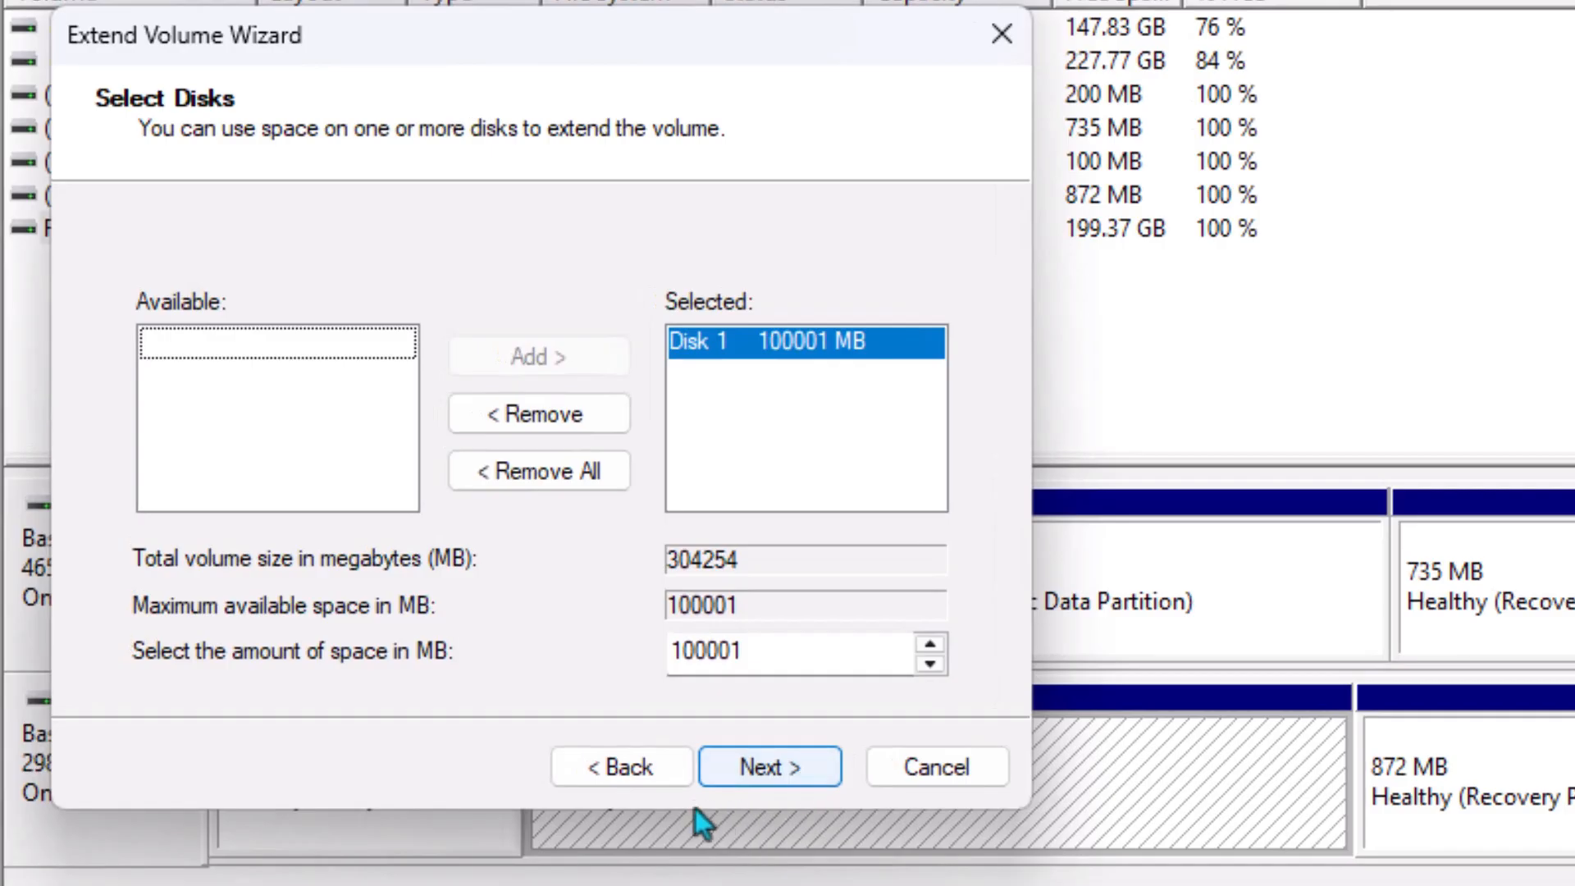
pyautogui.click(770, 768)
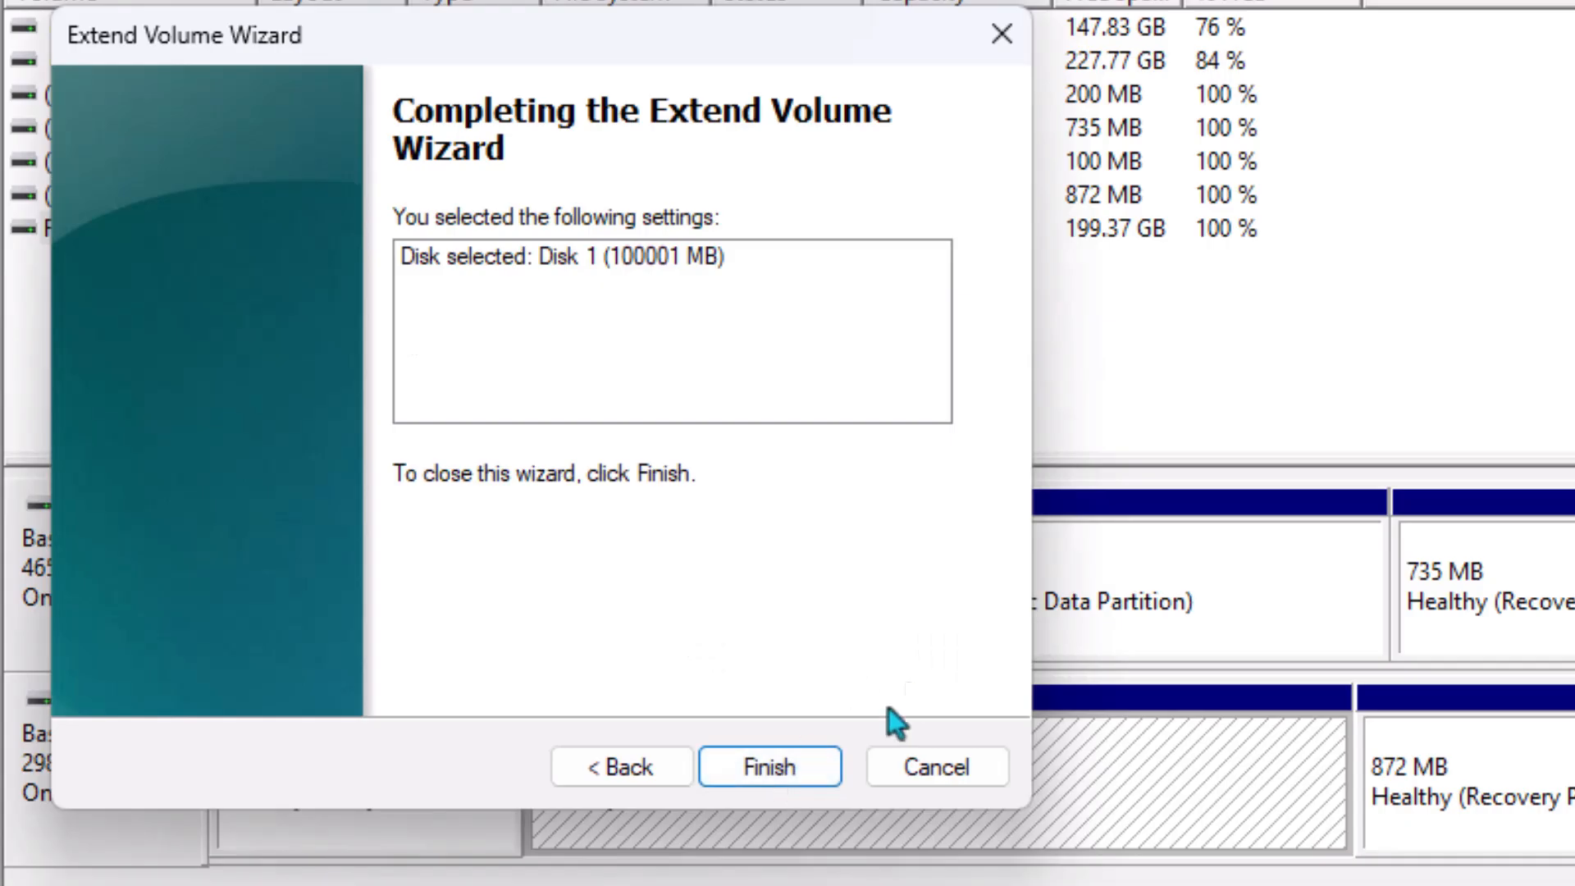
pyautogui.click(806, 776)
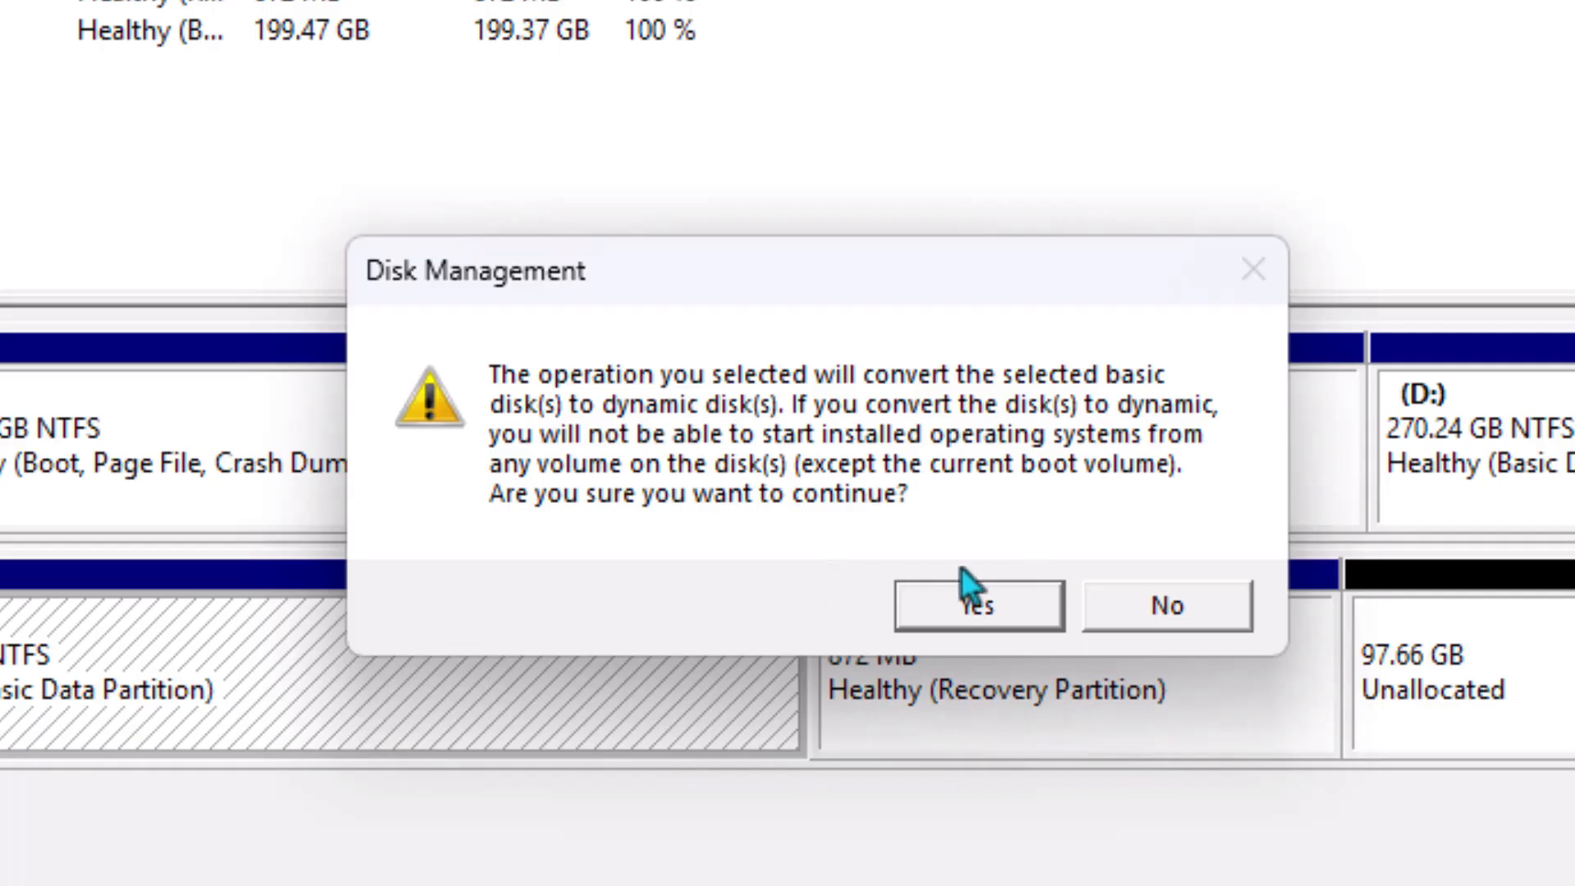
pyautogui.click(972, 599)
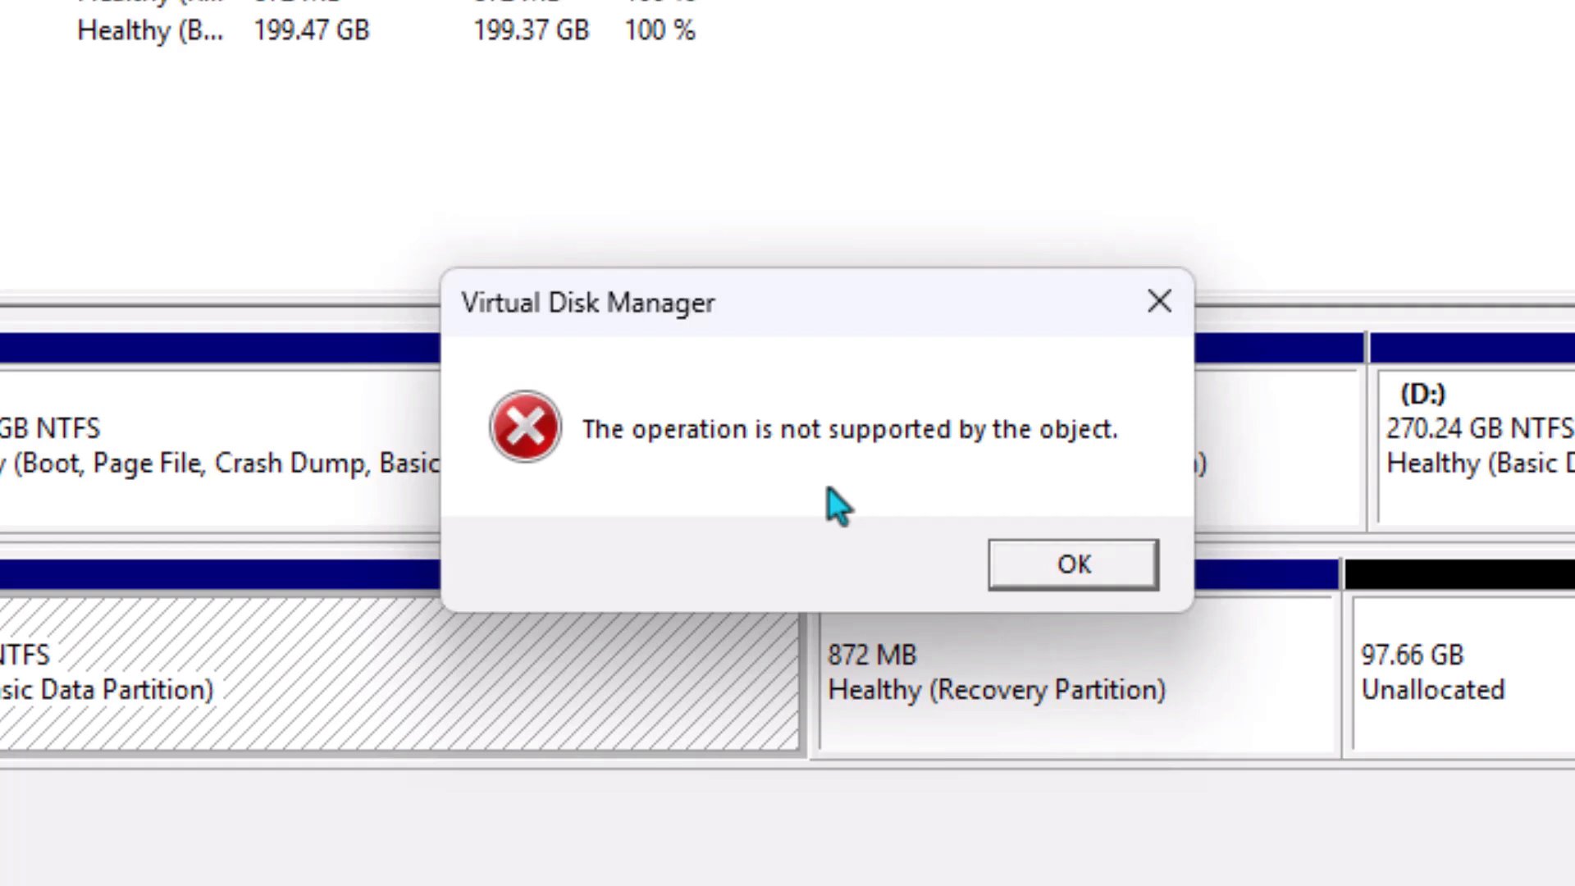
pyautogui.click(1042, 575)
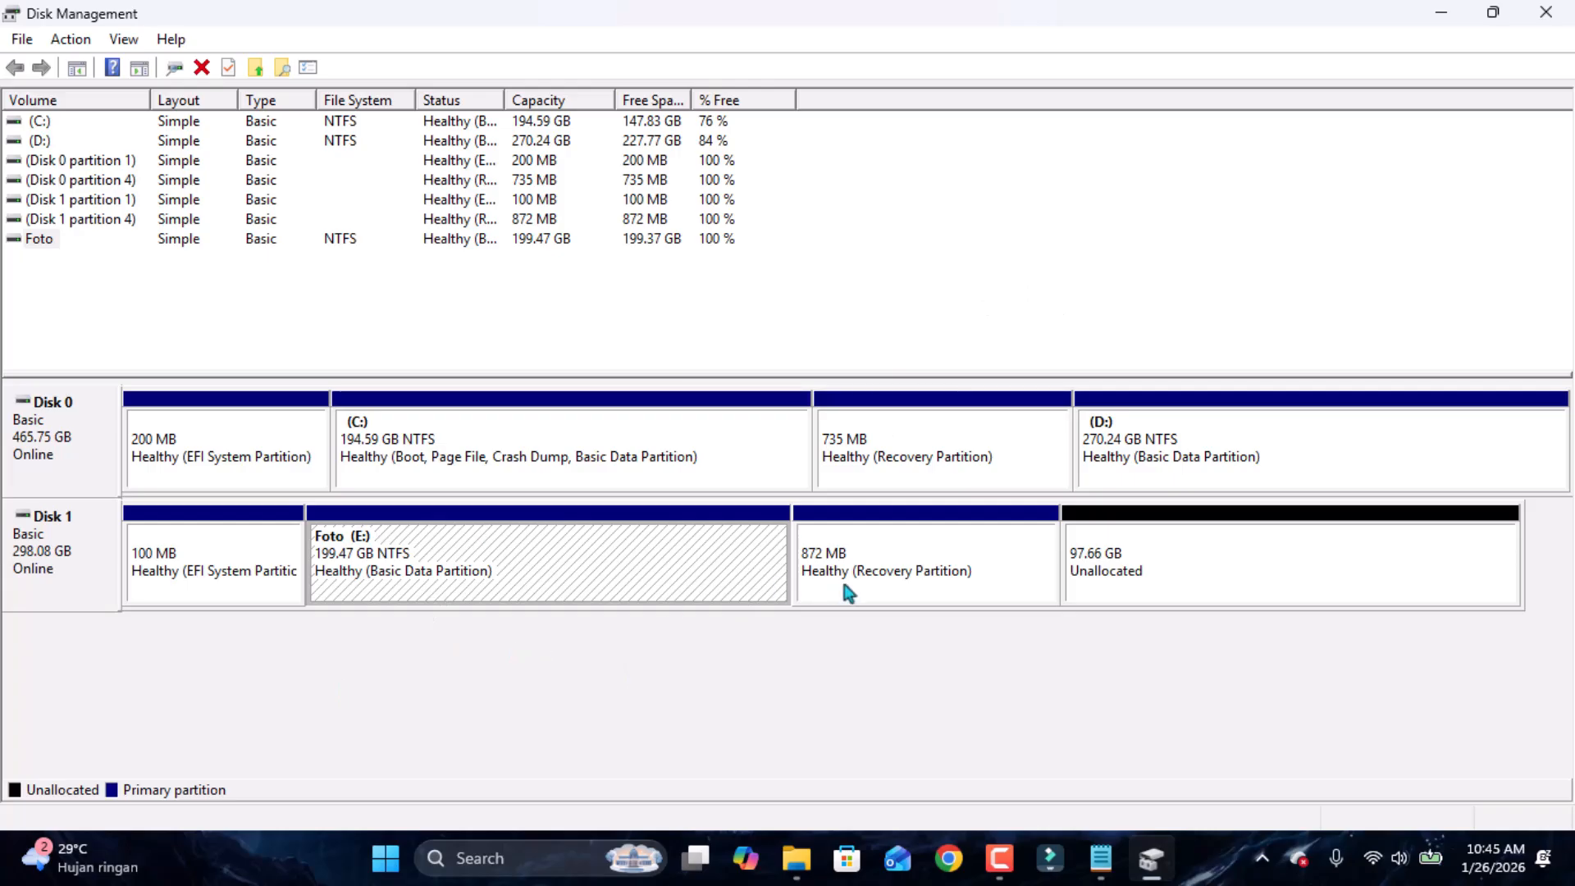
# Check the options for the 872 MB recovery partition and close Disk Management.
pyautogui.click(936, 572)
pyautogui.rightClick(936, 573)
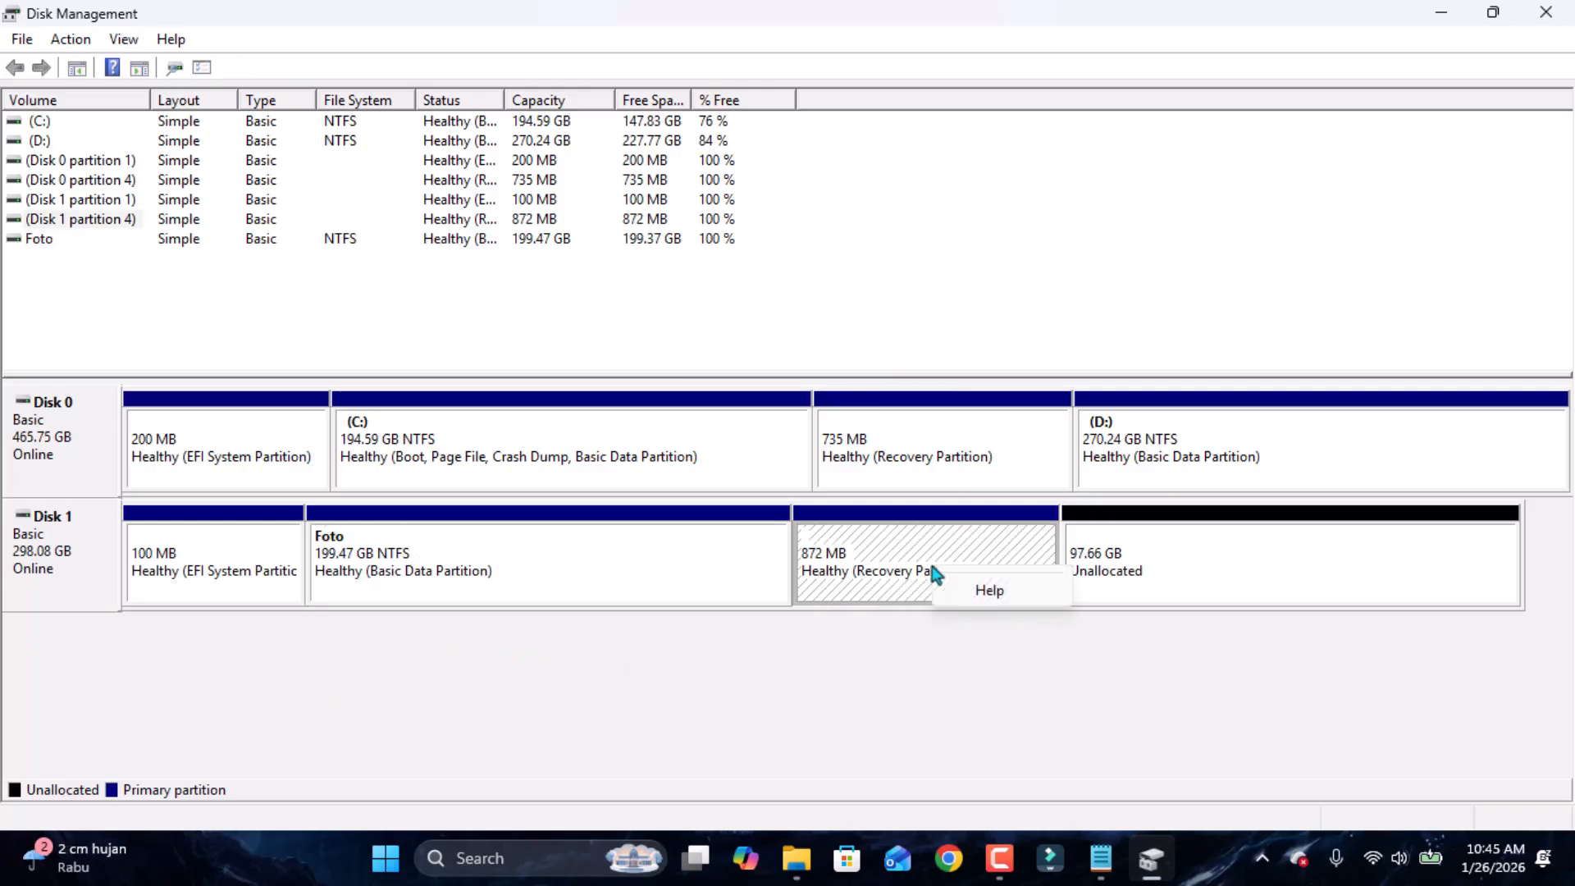
pyautogui.click(1195, 576)
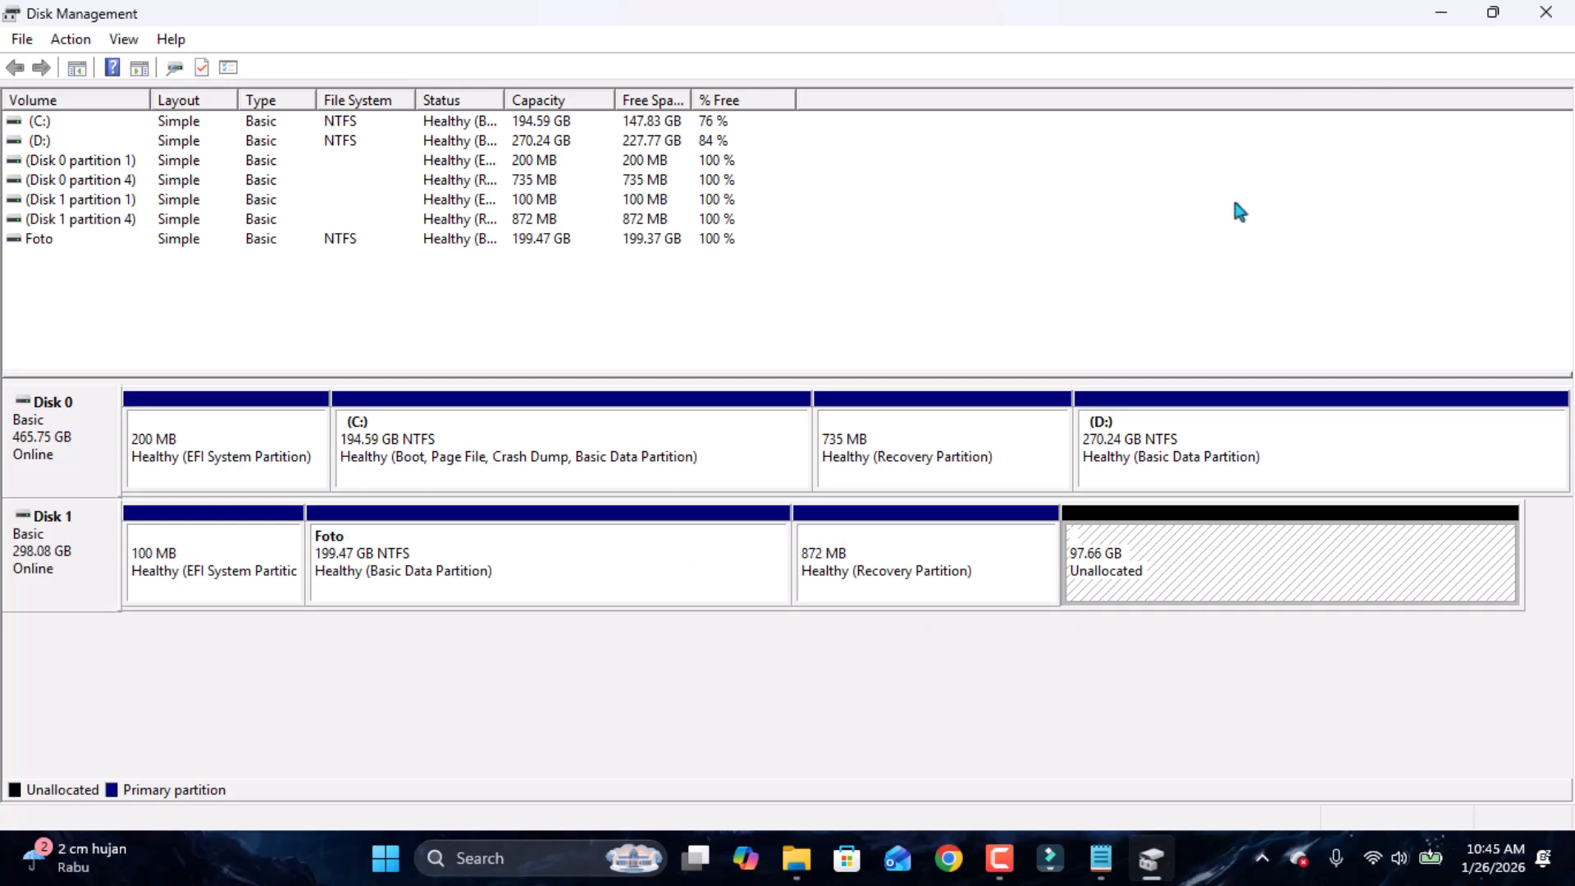
pyautogui.click(1541, 23)
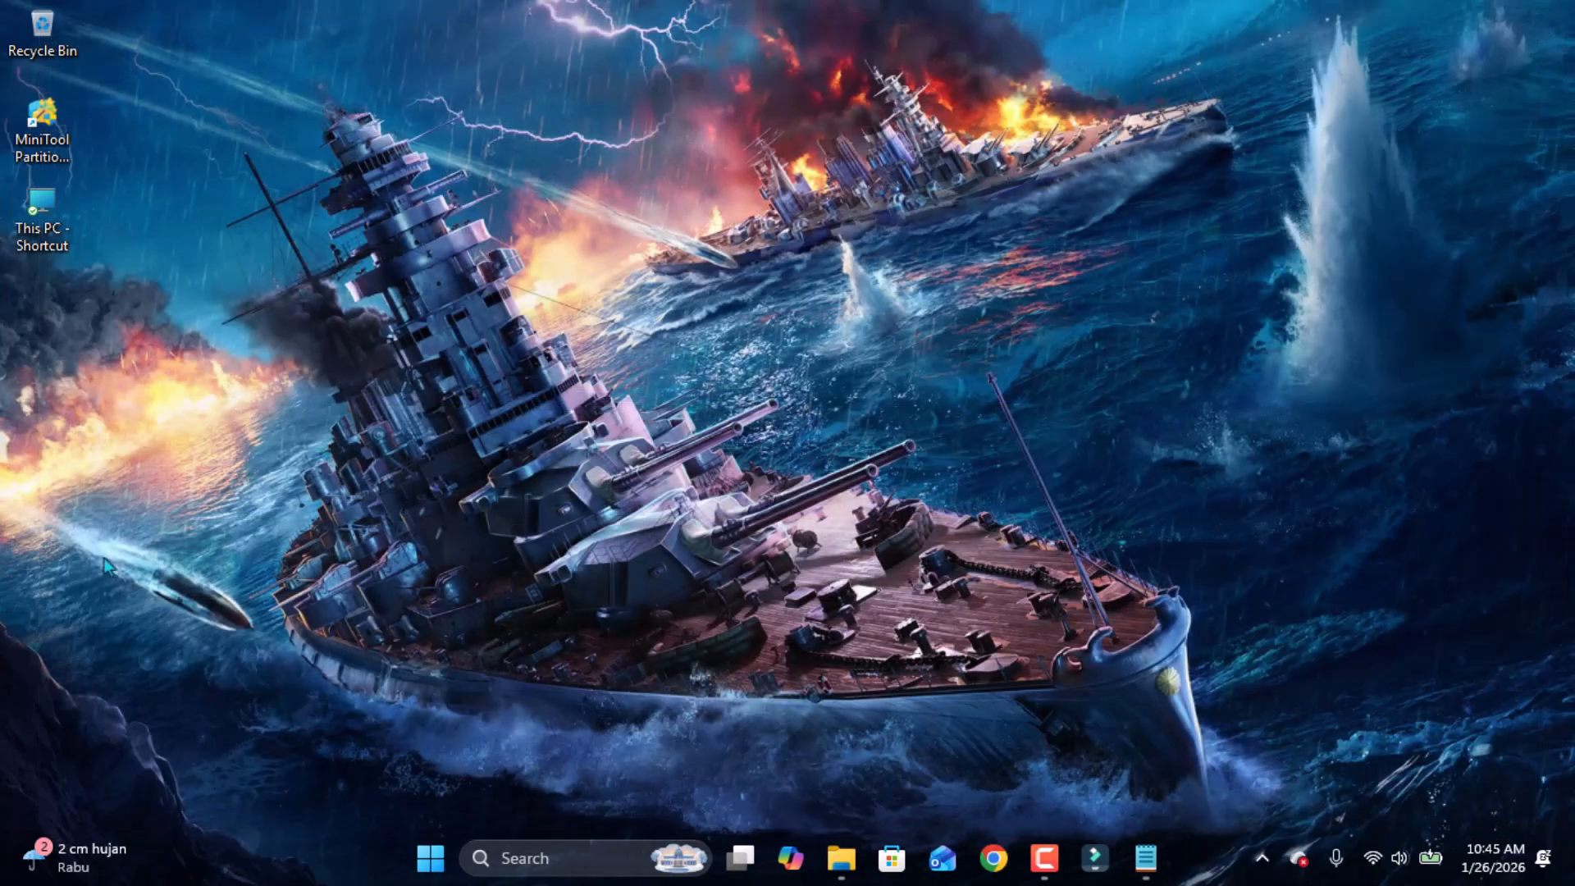
# Launch MiniTool Partition Wizard from the desktop and dismiss its promotional message.
pyautogui.doubleClick(51, 148)
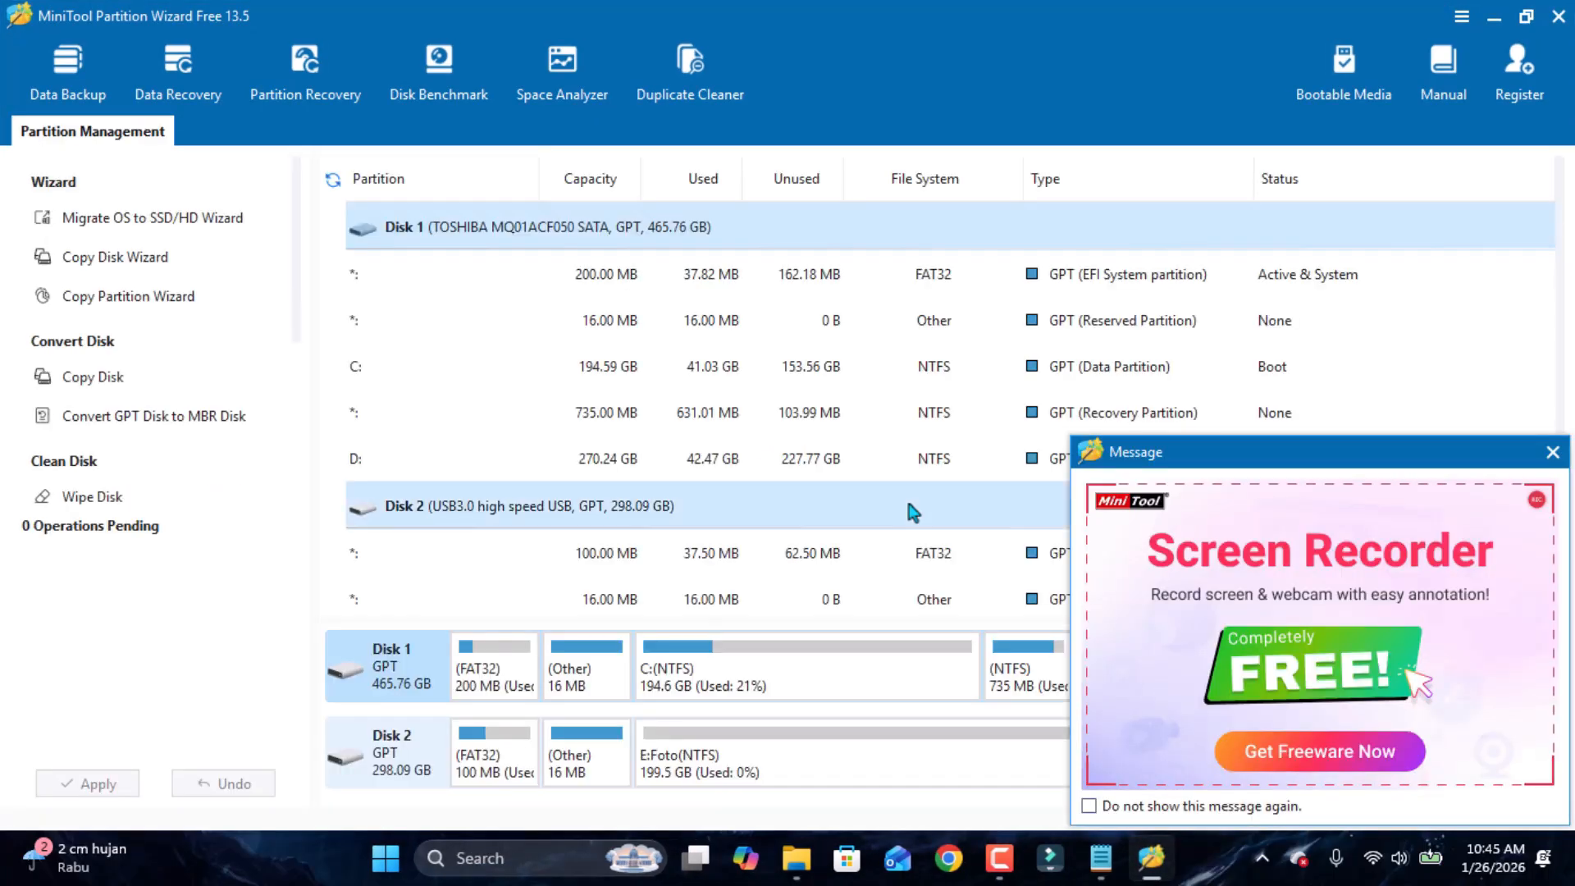
pyautogui.click(1557, 460)
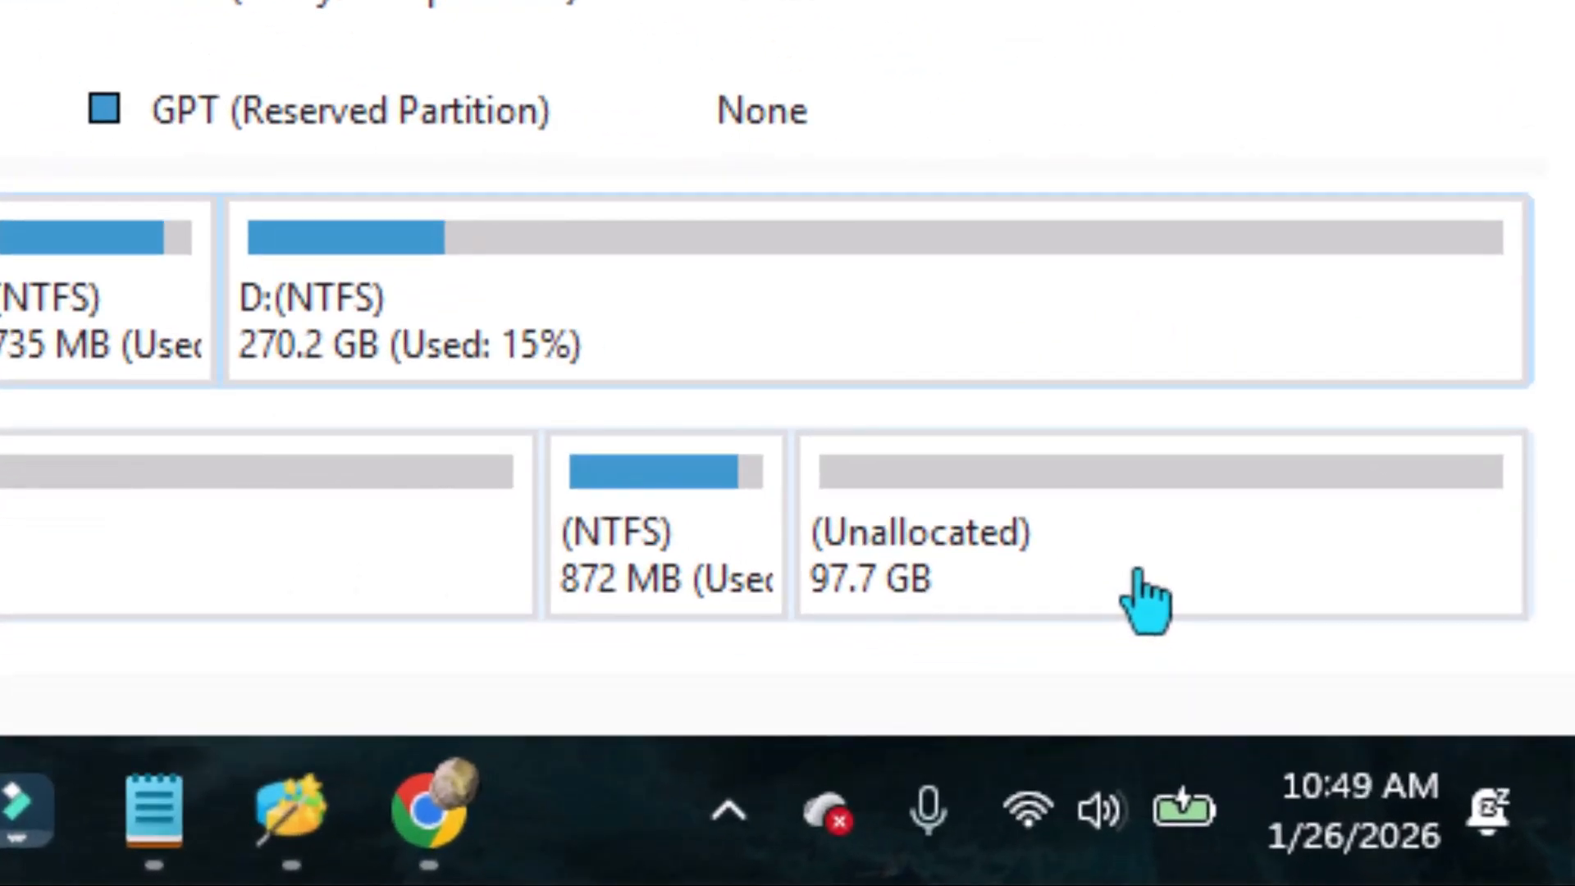
# Delete the 872 MB recovery partition and the 100 MB FAT32 partition on Disk 2.
pyautogui.rightClick(643, 551)
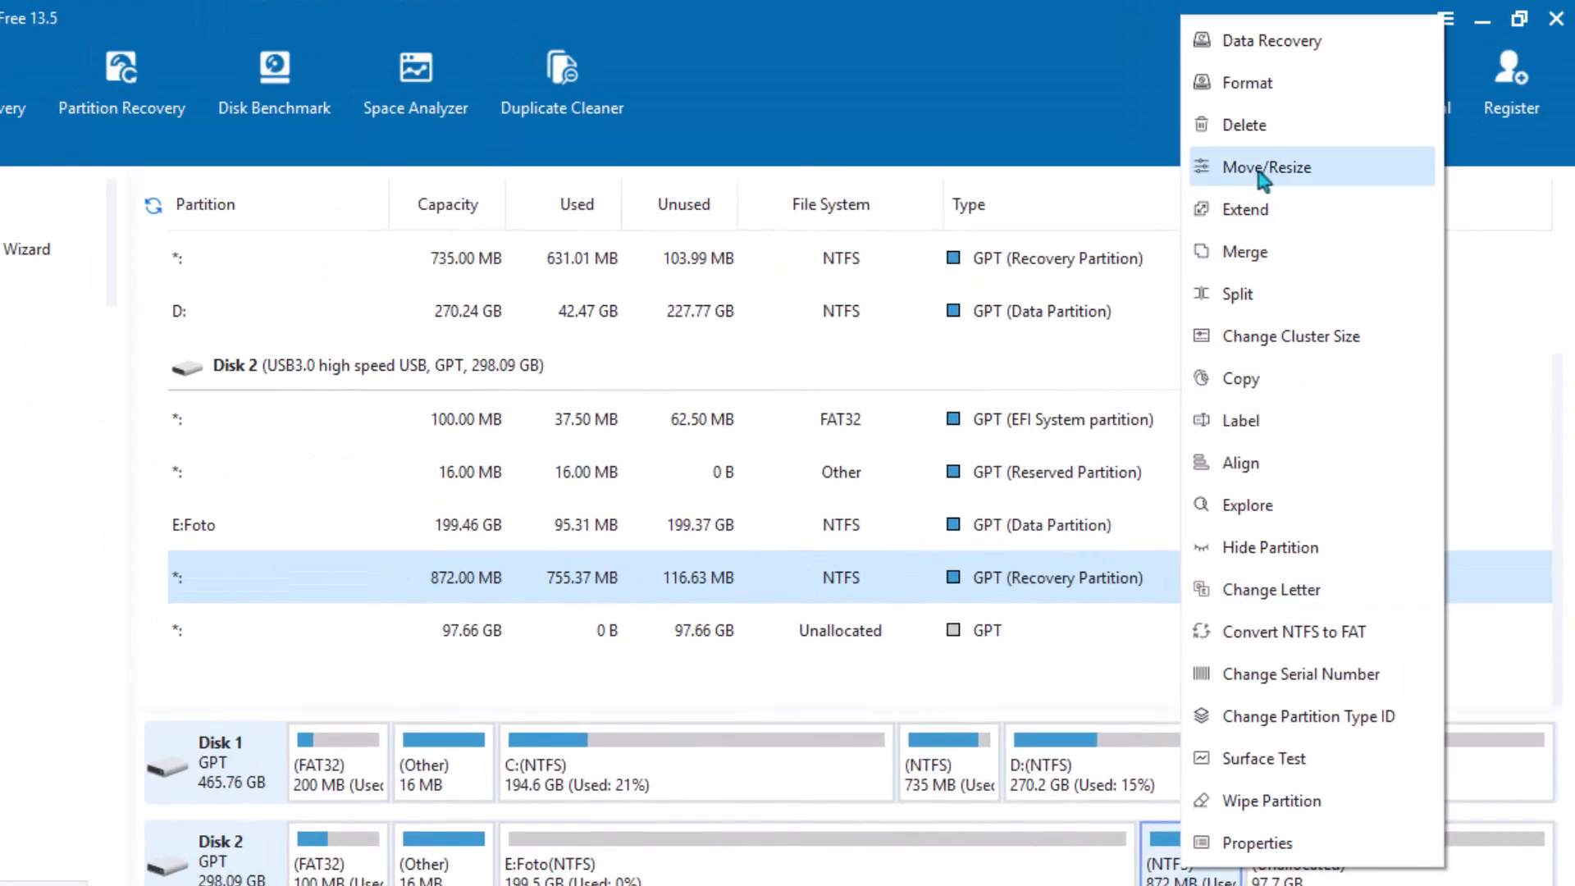
pyautogui.click(1245, 125)
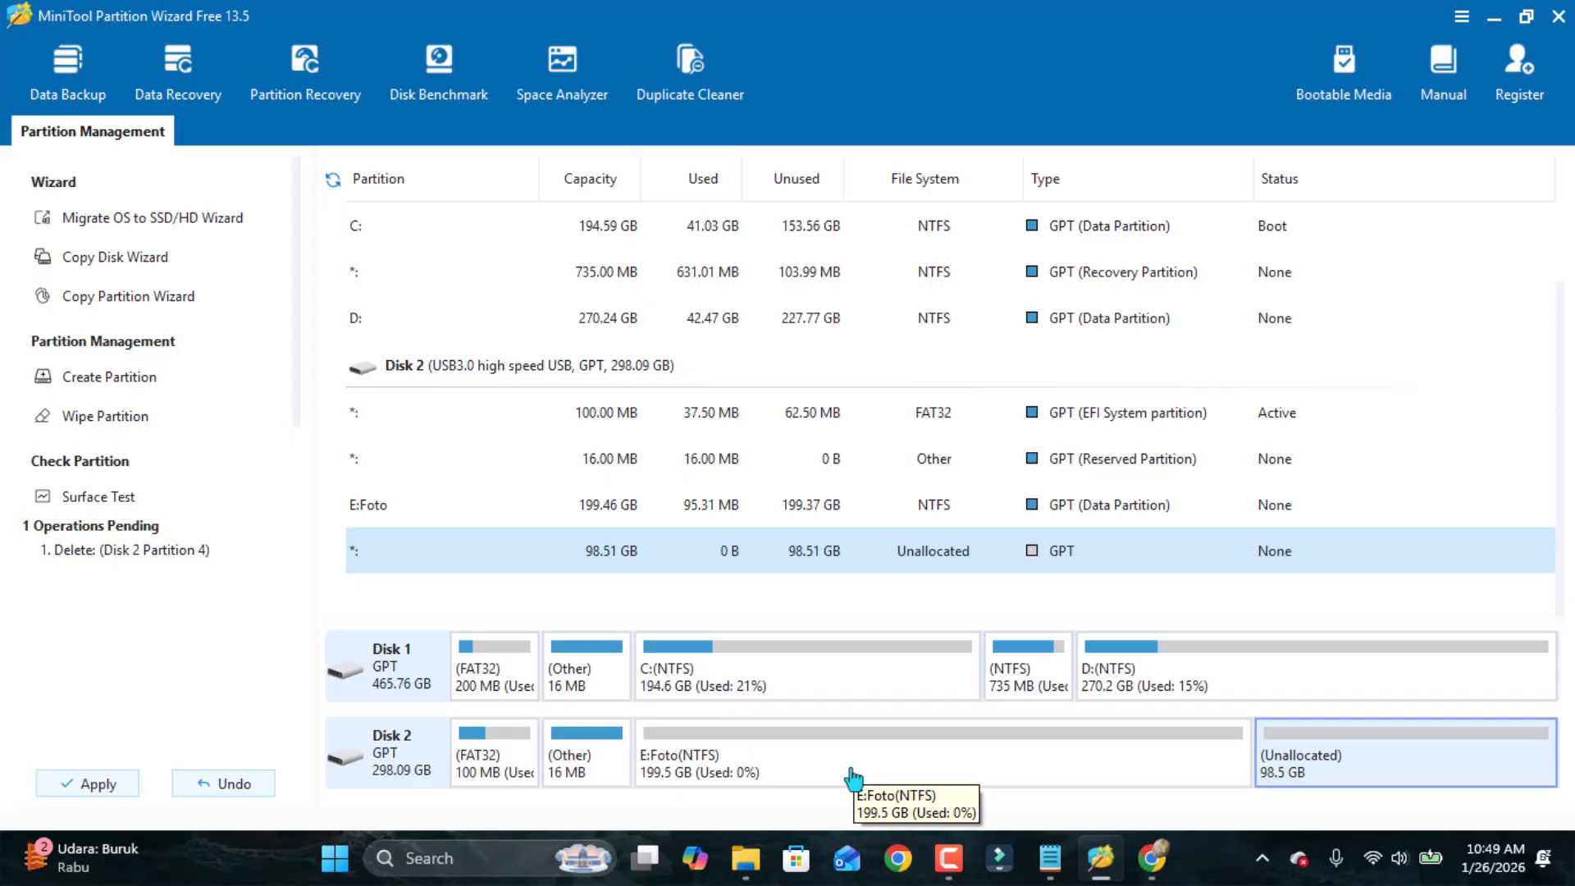
pyautogui.rightClick(493, 783)
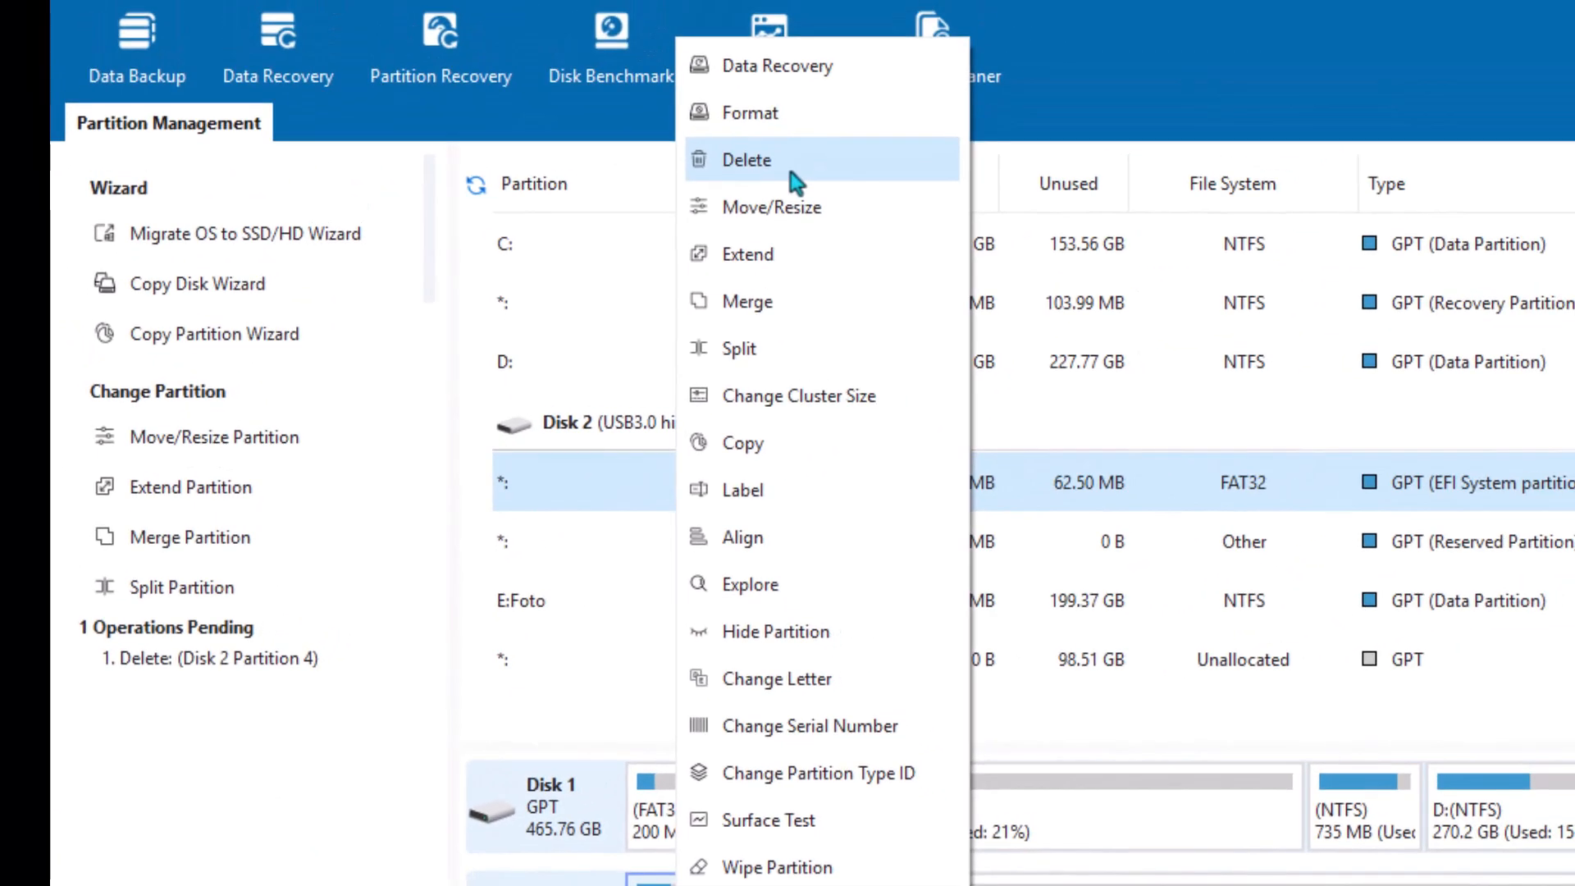
pyautogui.click(746, 160)
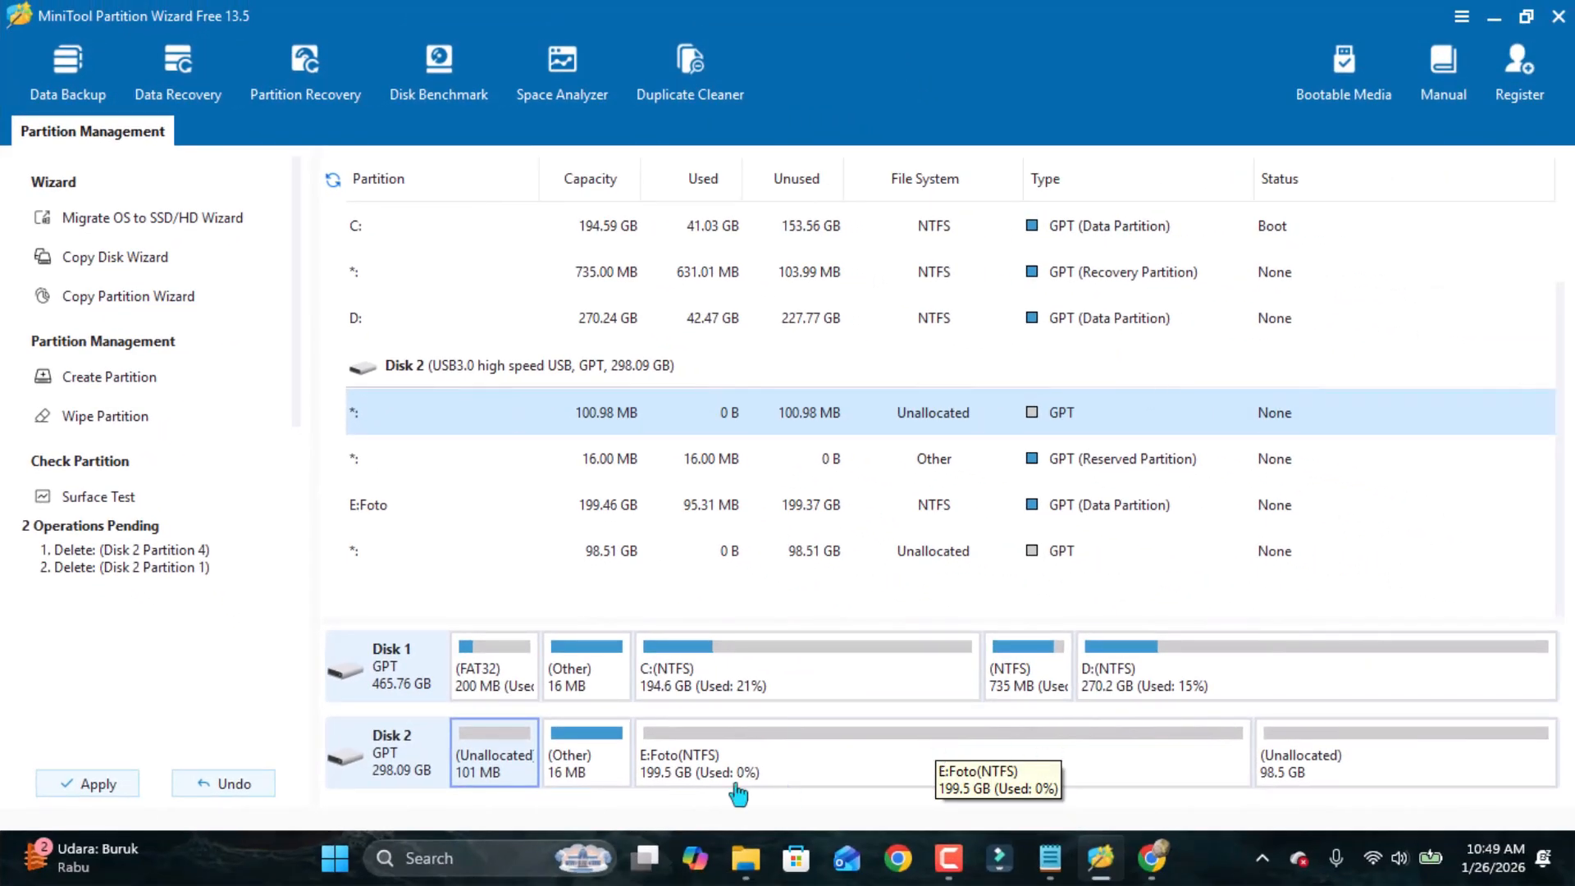
# Extend Foto (E:) by taking all 98.51 GB of the adjacent unallocated space.
pyautogui.click(850, 776)
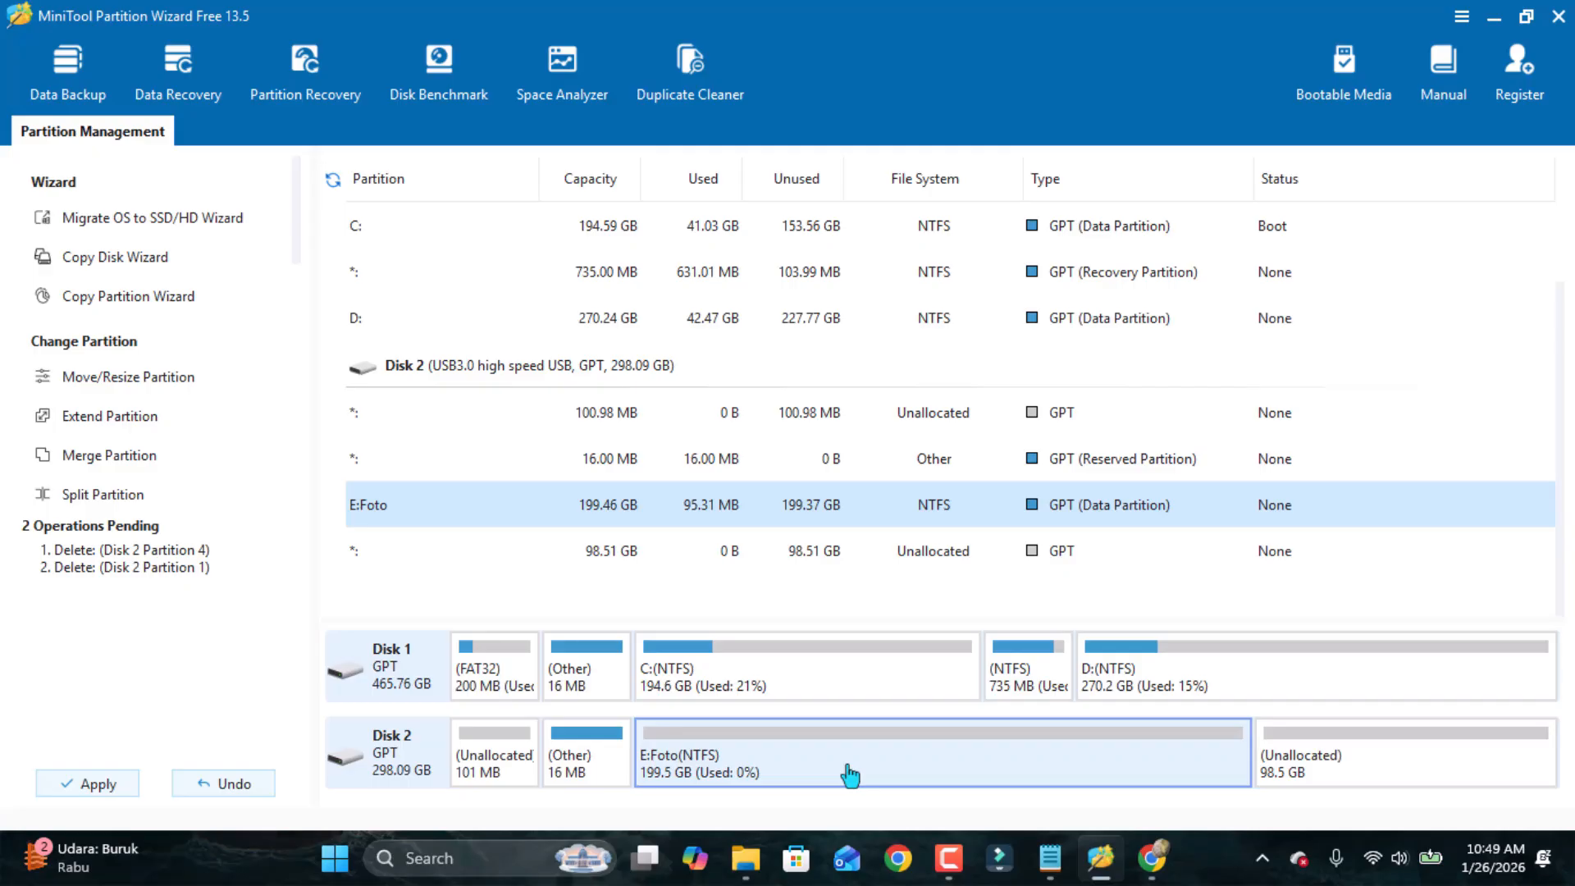
pyautogui.rightClick(850, 774)
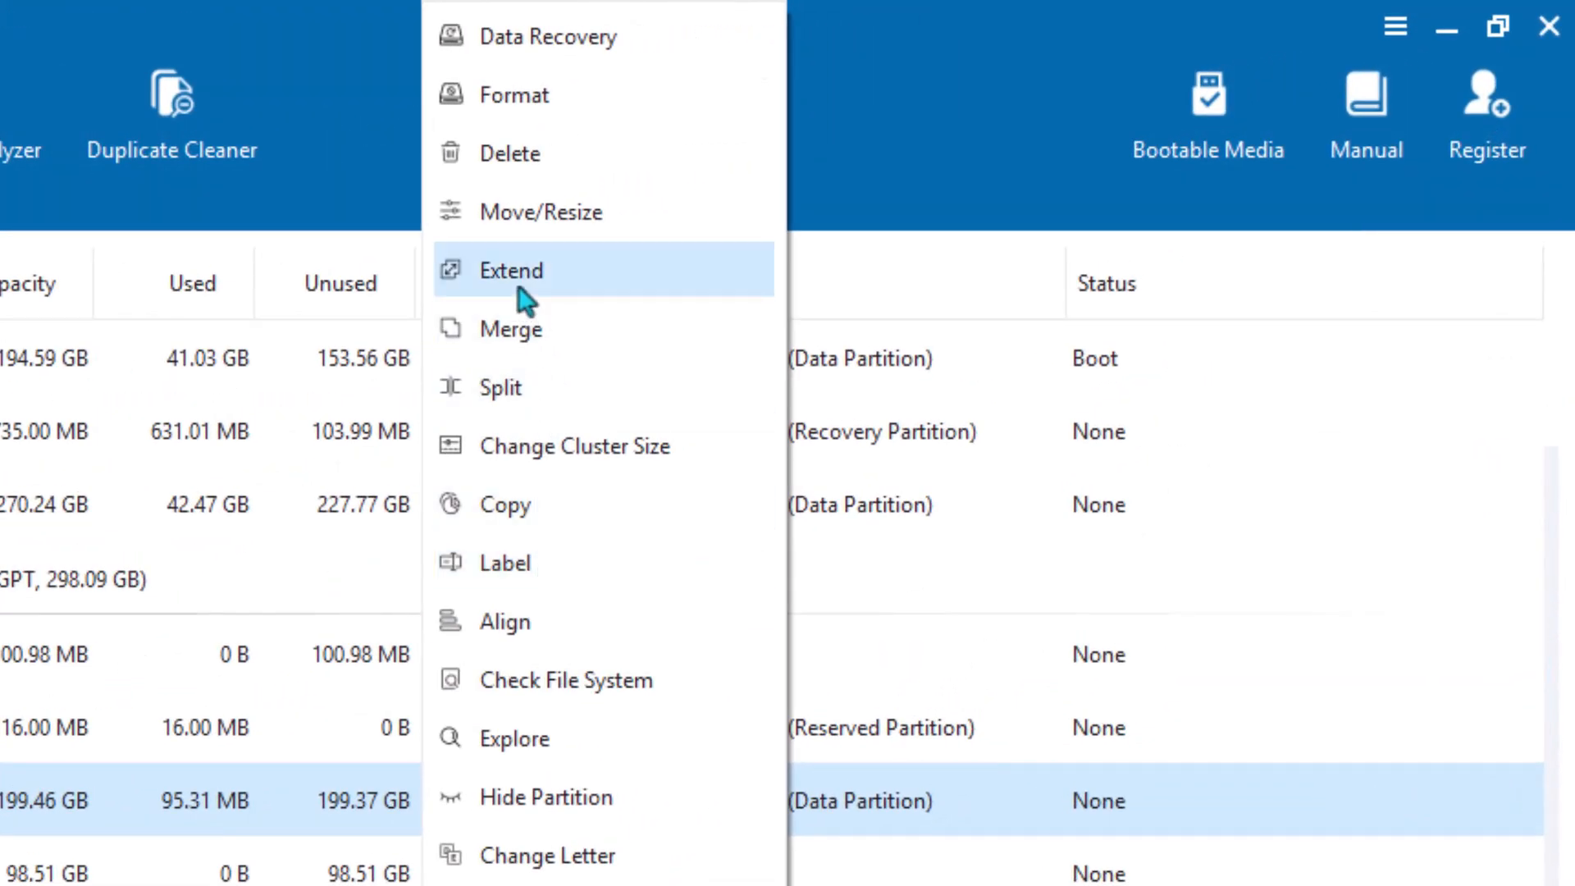
pyautogui.click(518, 287)
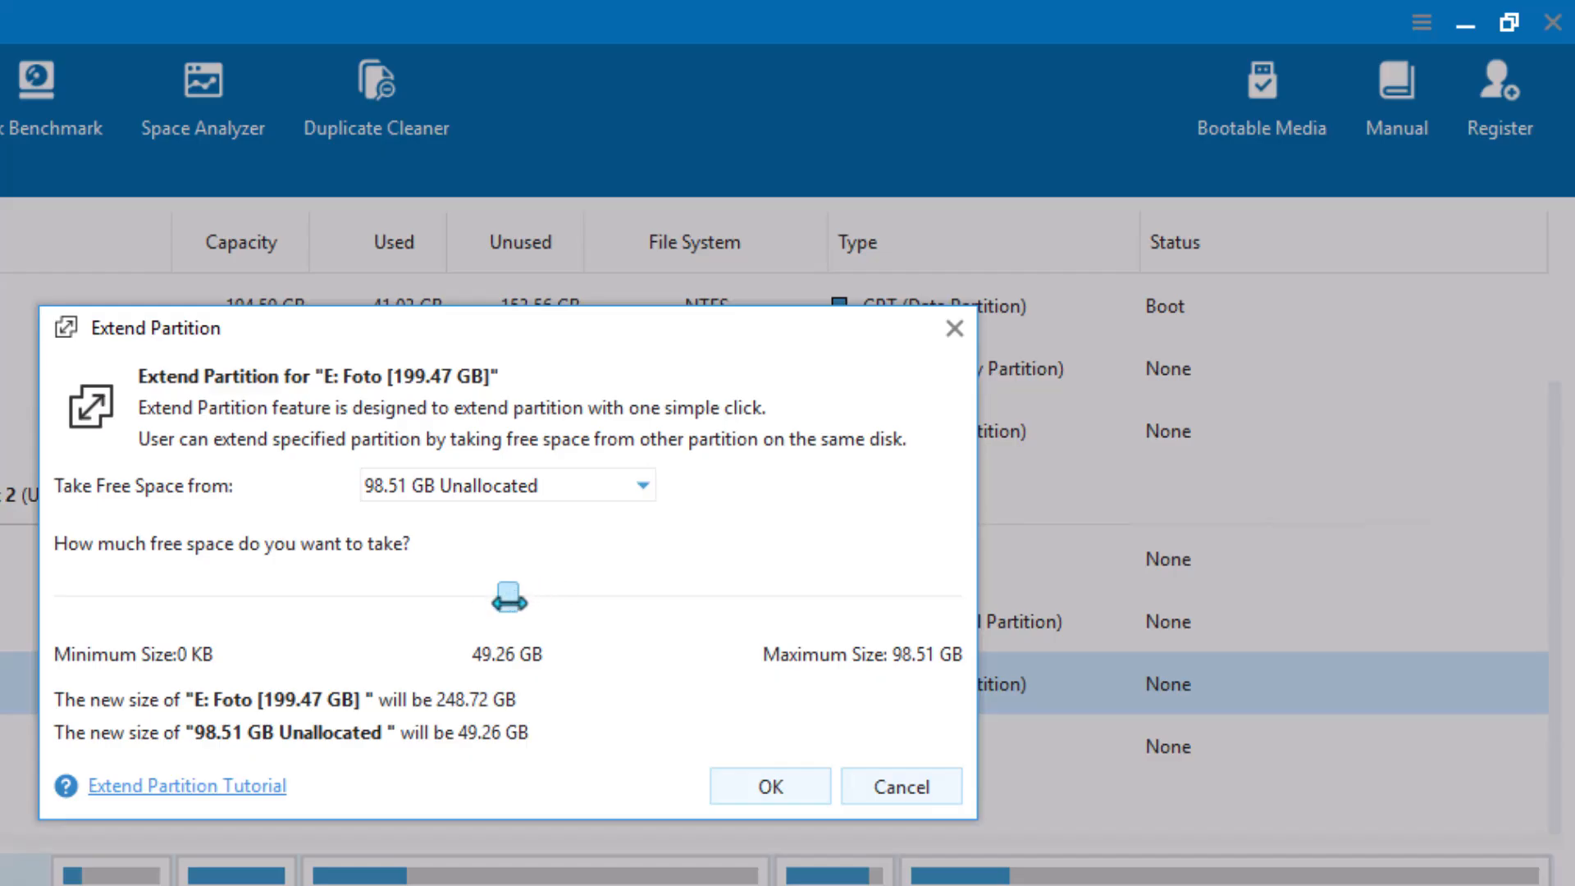
pyautogui.moveTo(509, 600); pyautogui.dragTo(978, 588)
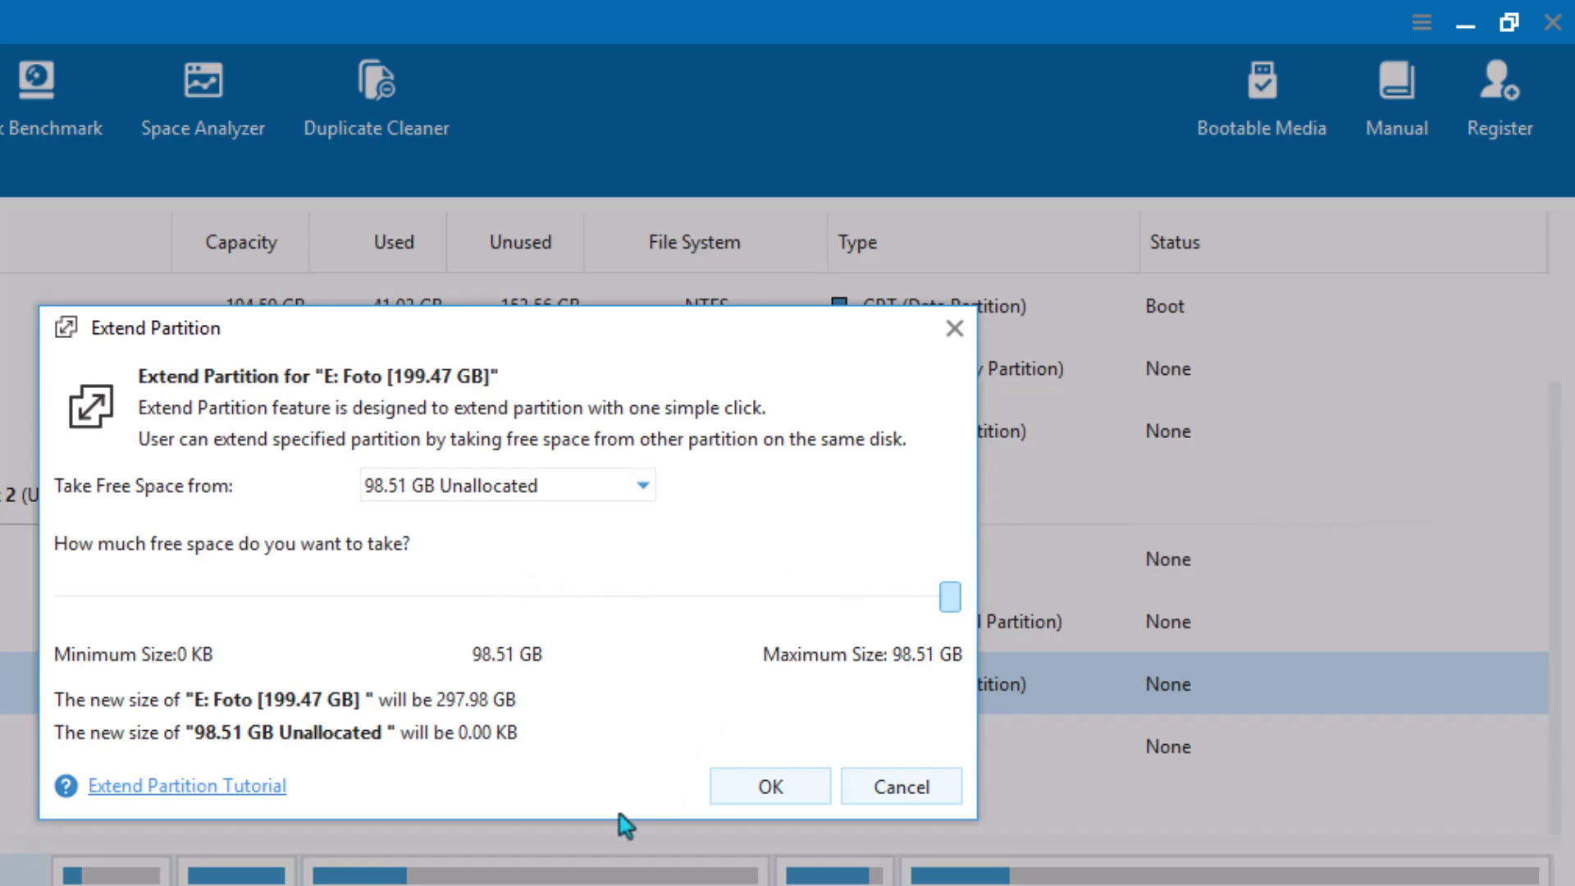
pyautogui.click(771, 783)
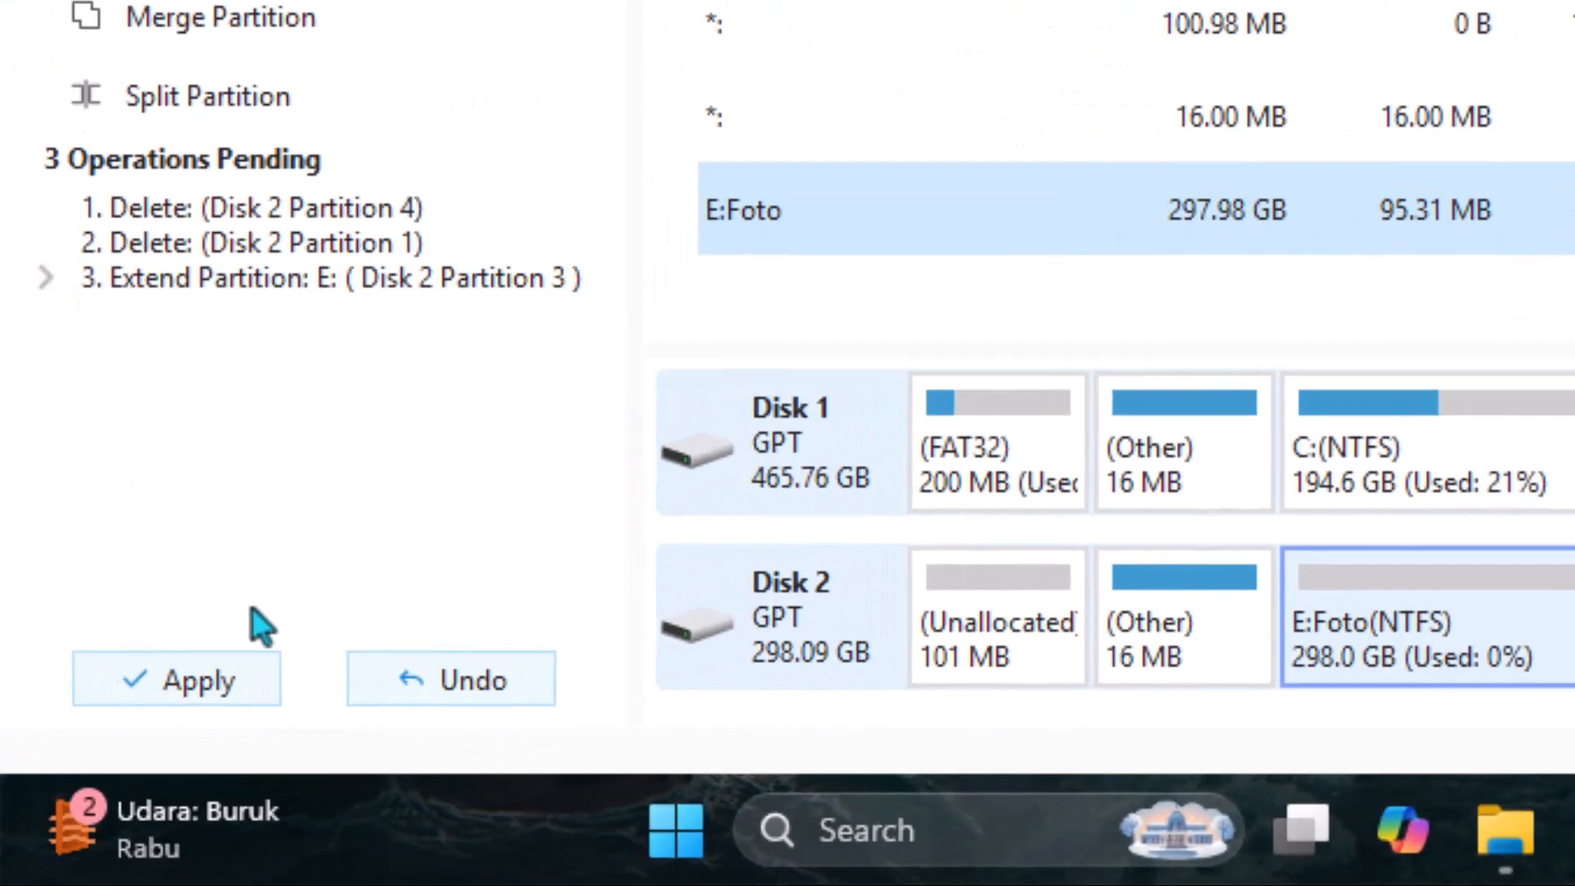
# Apply the pending delete and extend operations and acknowledge the completion.
pyautogui.click(159, 688)
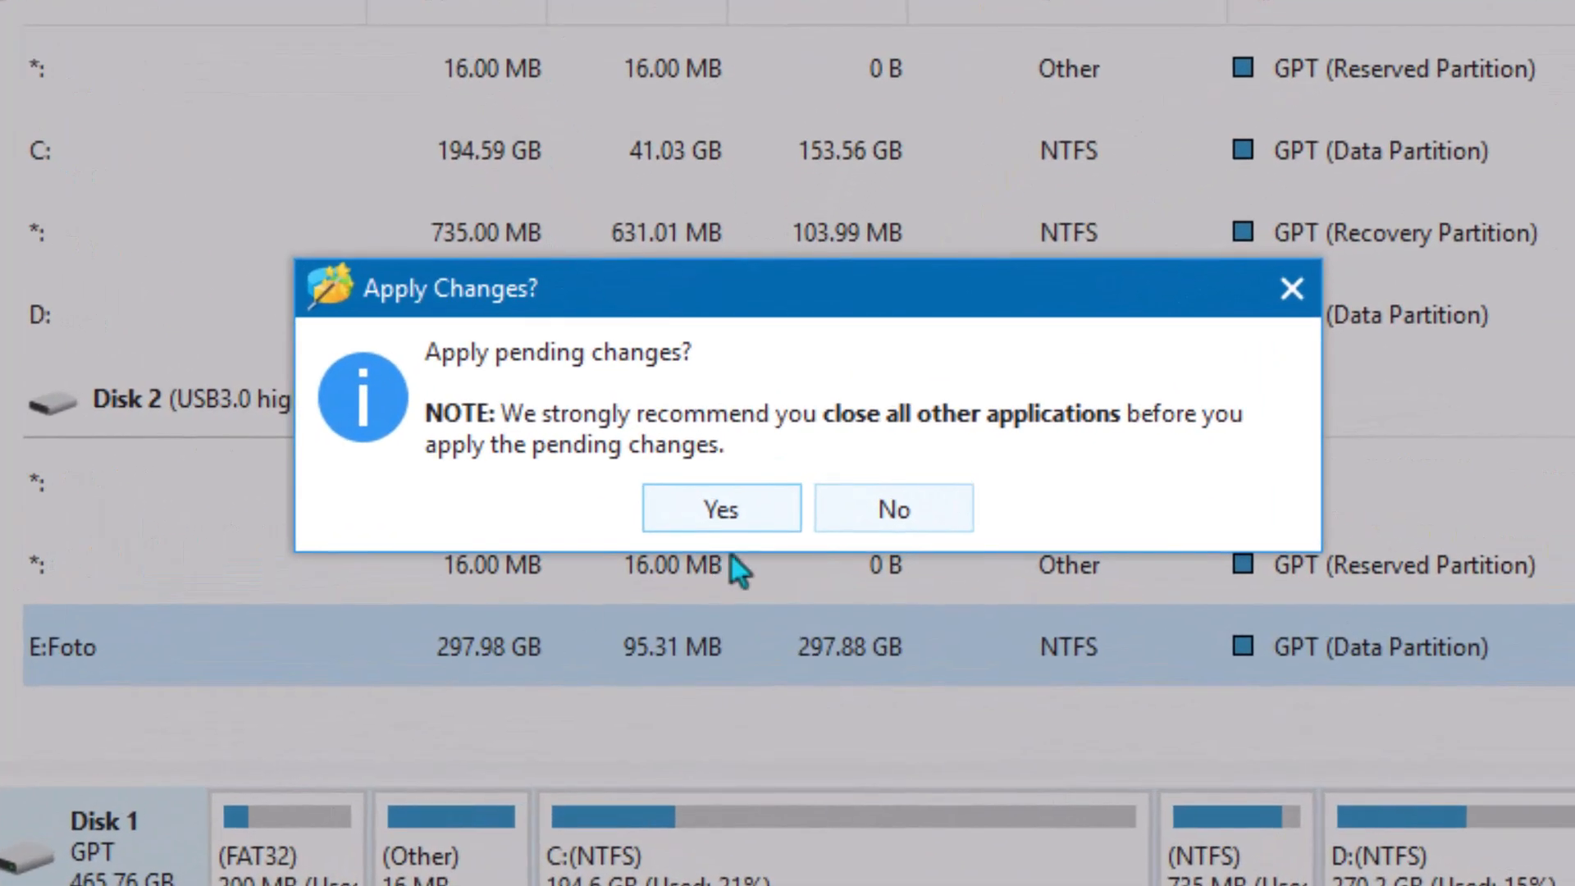
pyautogui.click(675, 513)
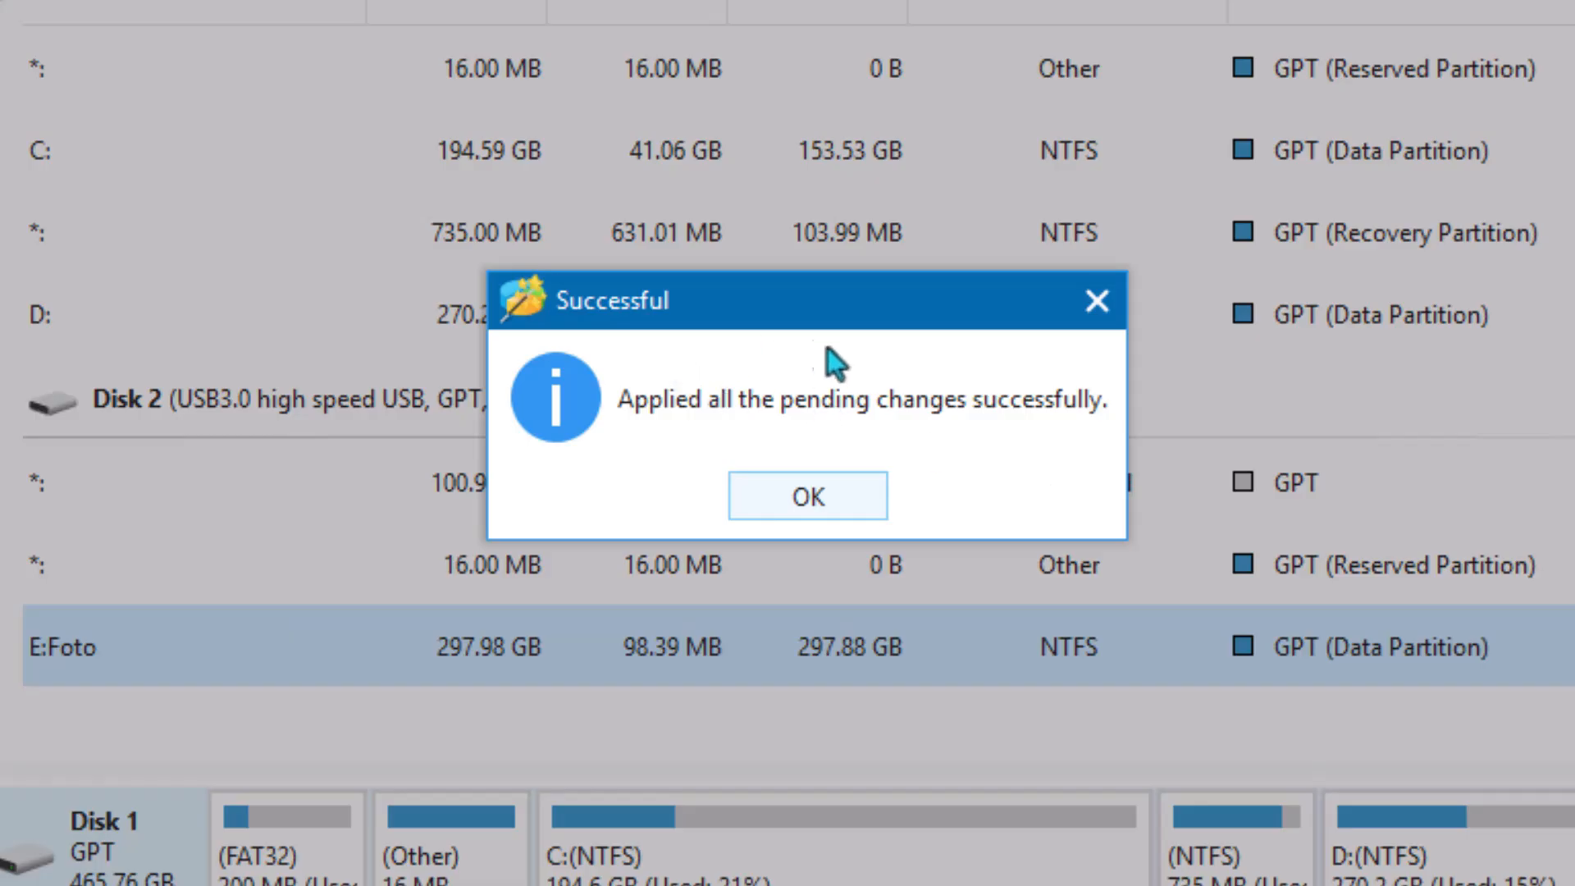
pyautogui.click(857, 494)
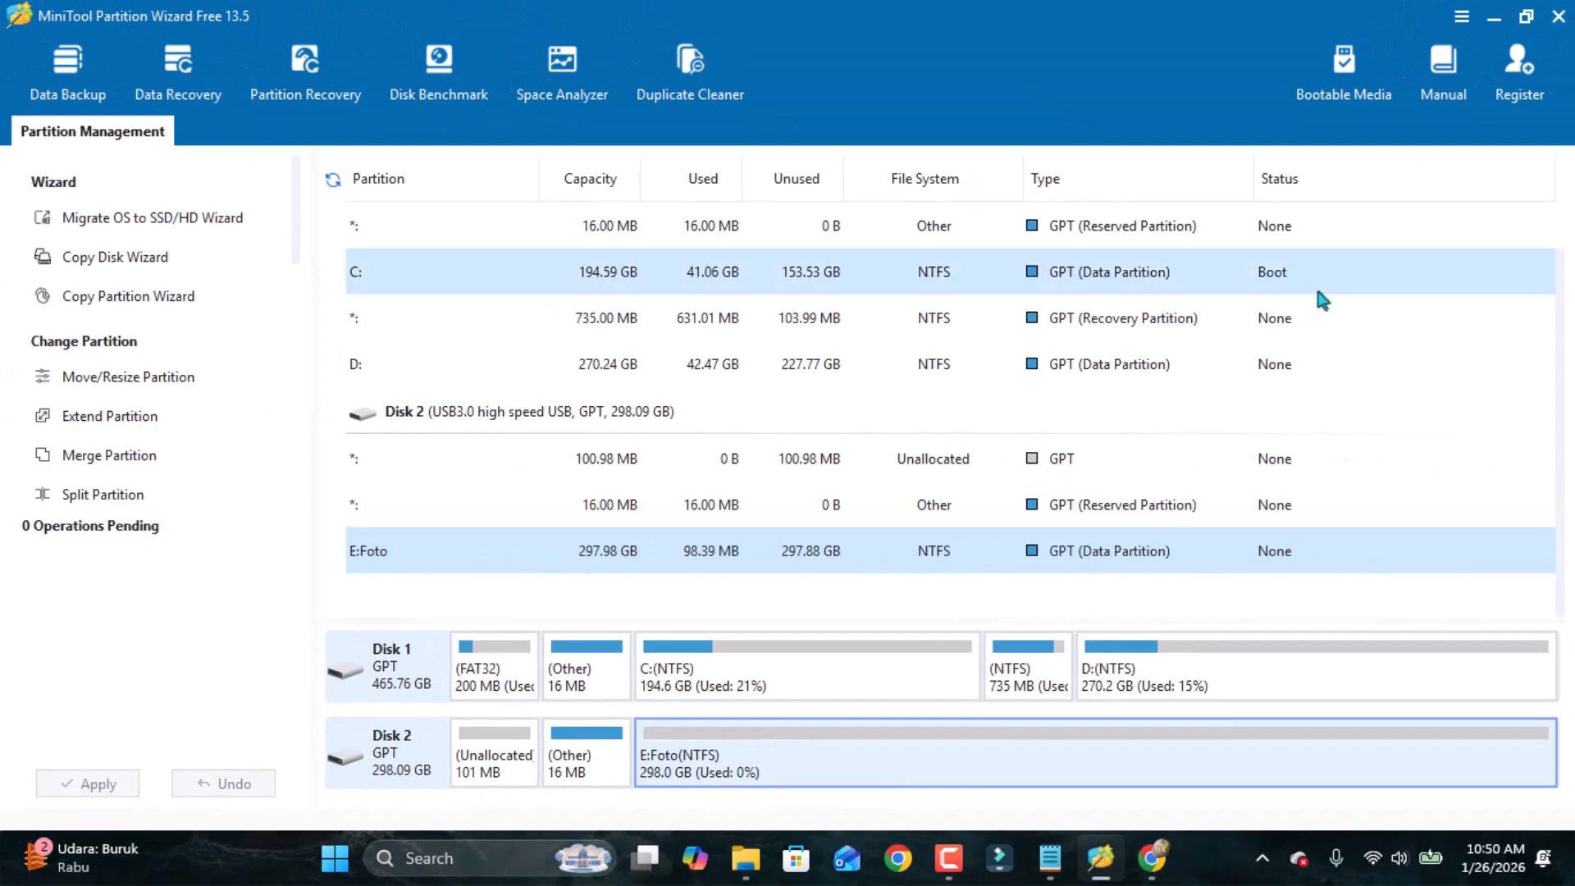
# Minimize the partition tool and check the size of Foto (E:) in File Explorer's This PC view.
pyautogui.click(1491, 18)
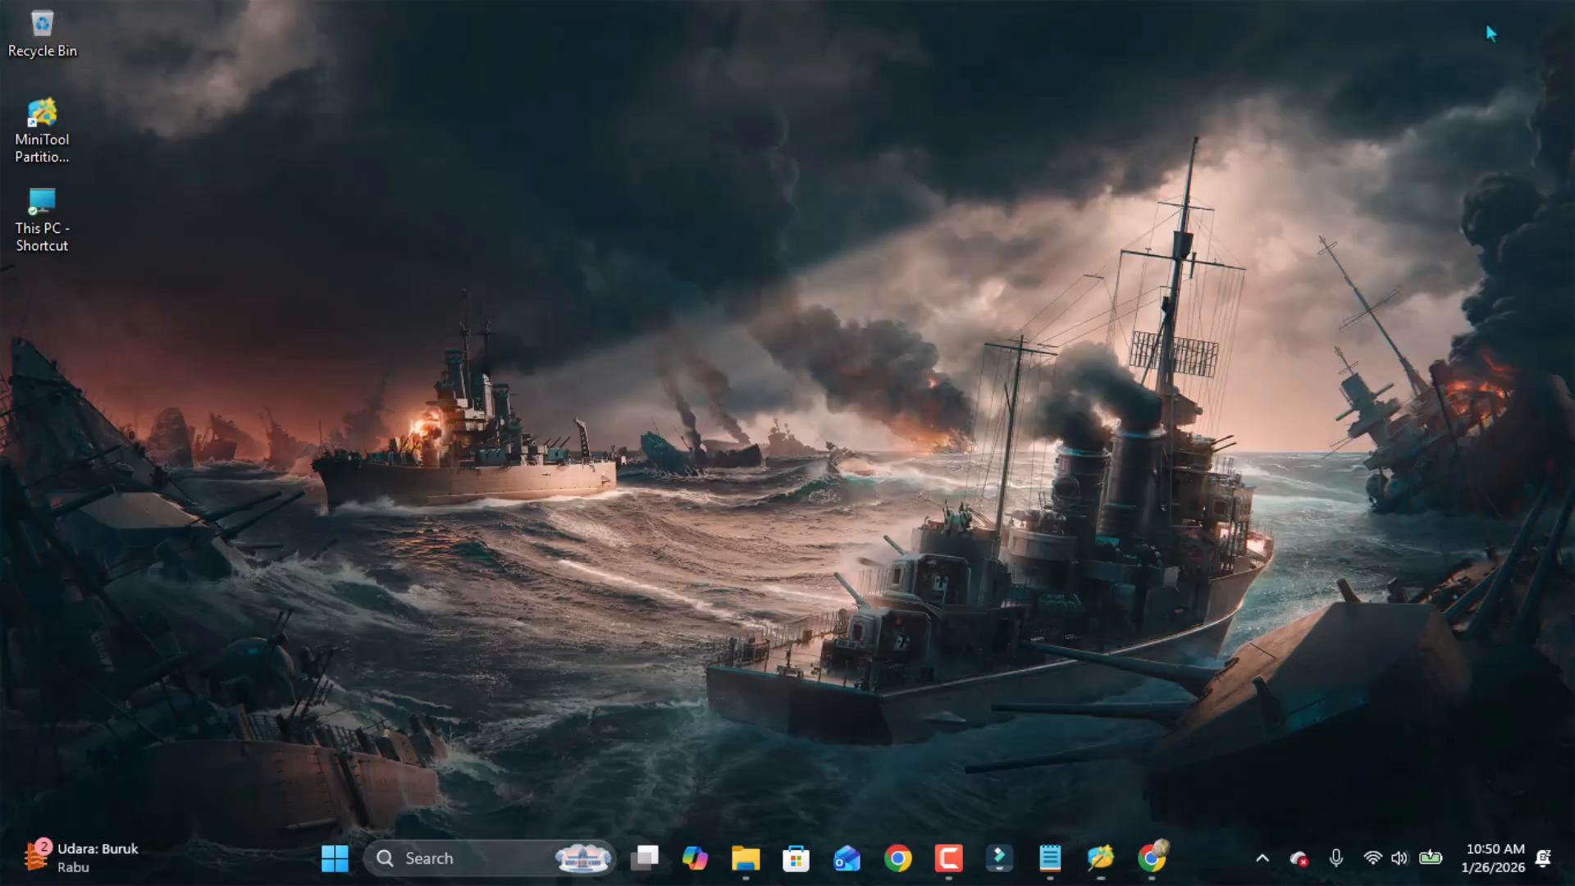
pyautogui.moveTo(746, 858)
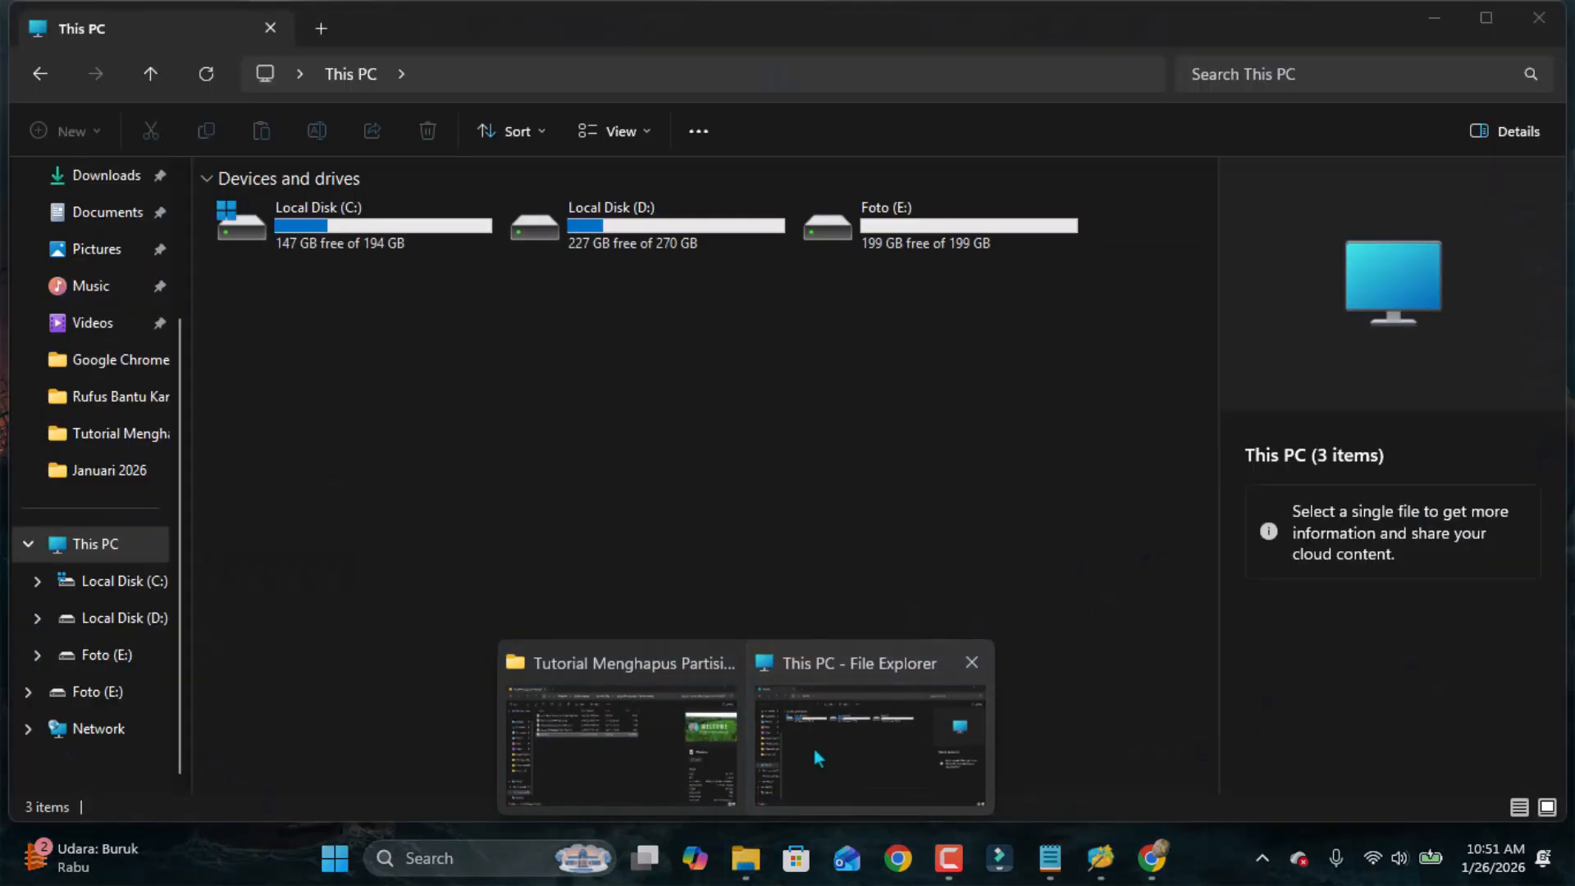
pyautogui.click(814, 749)
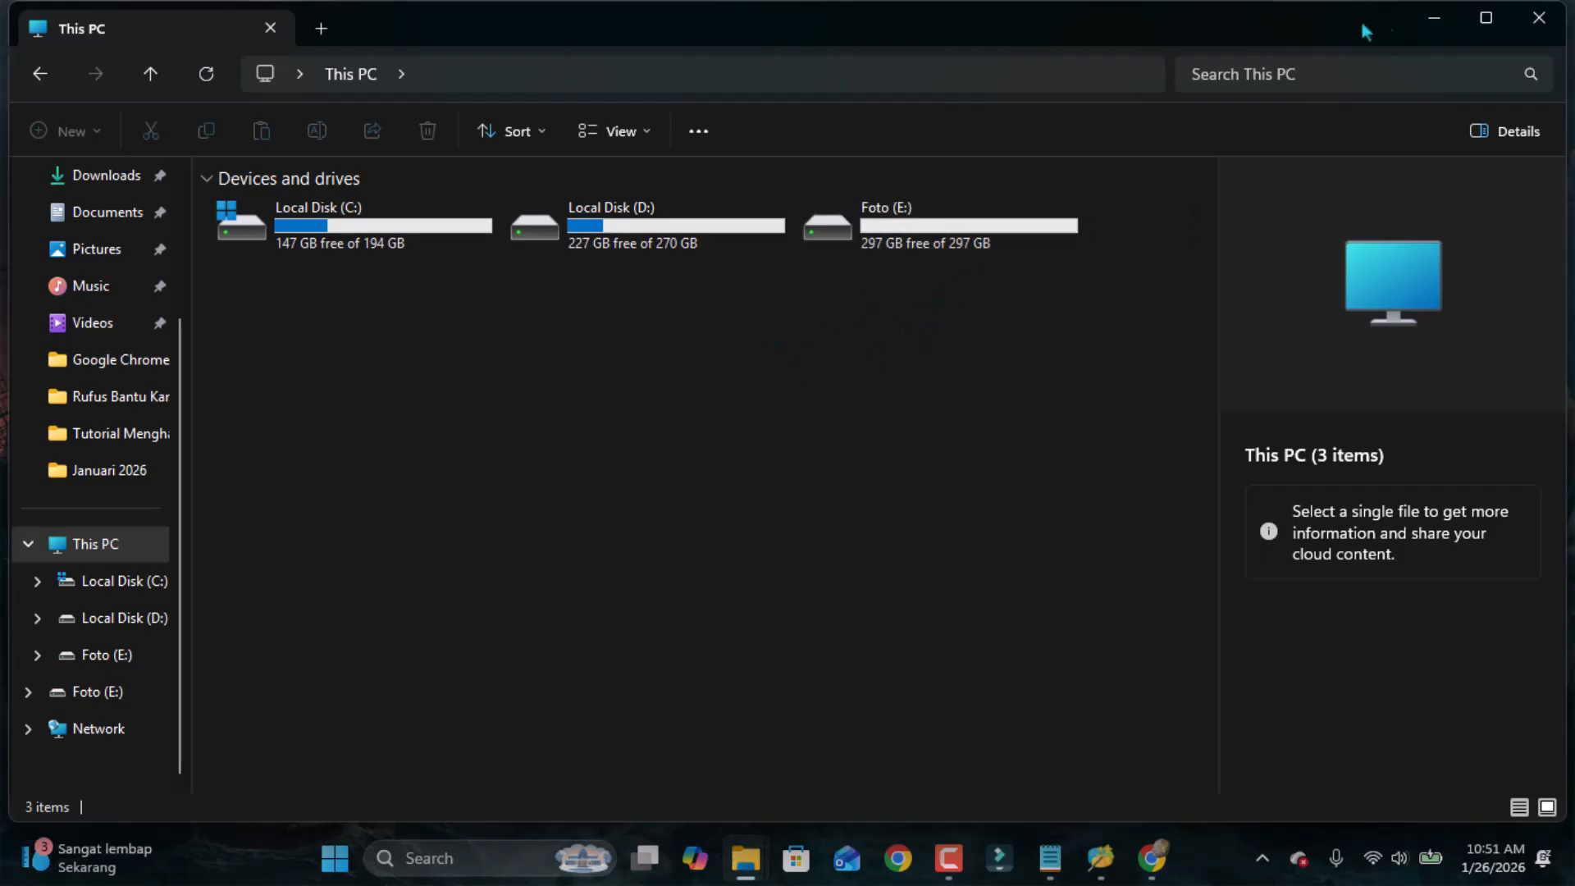
pyautogui.click(1427, 27)
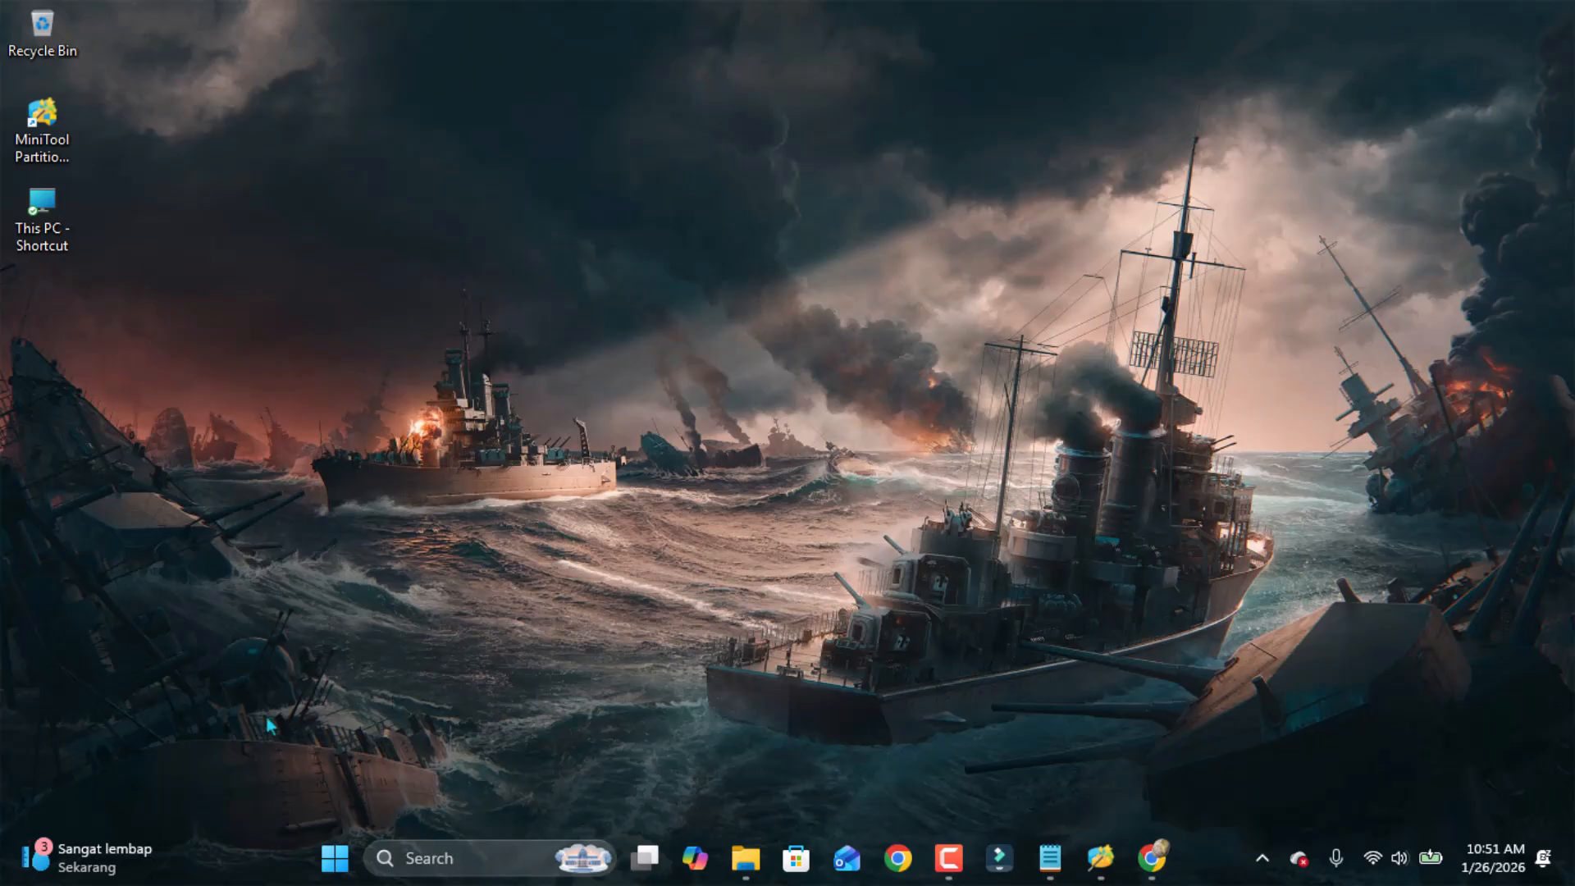
pyautogui.rightClick(334, 861)
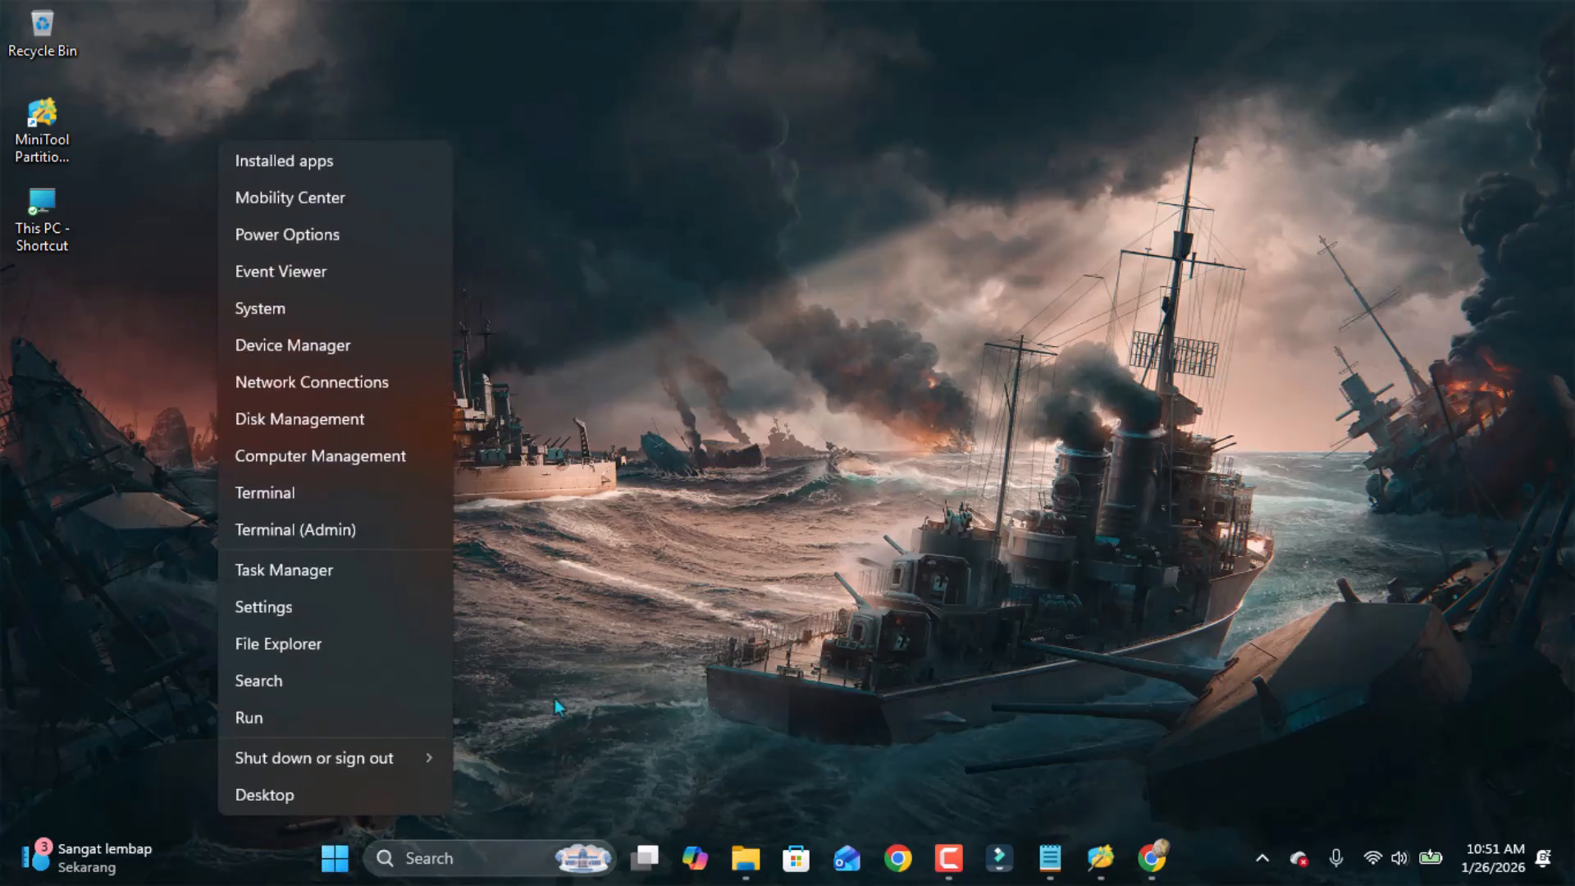
pyautogui.press('Escape')
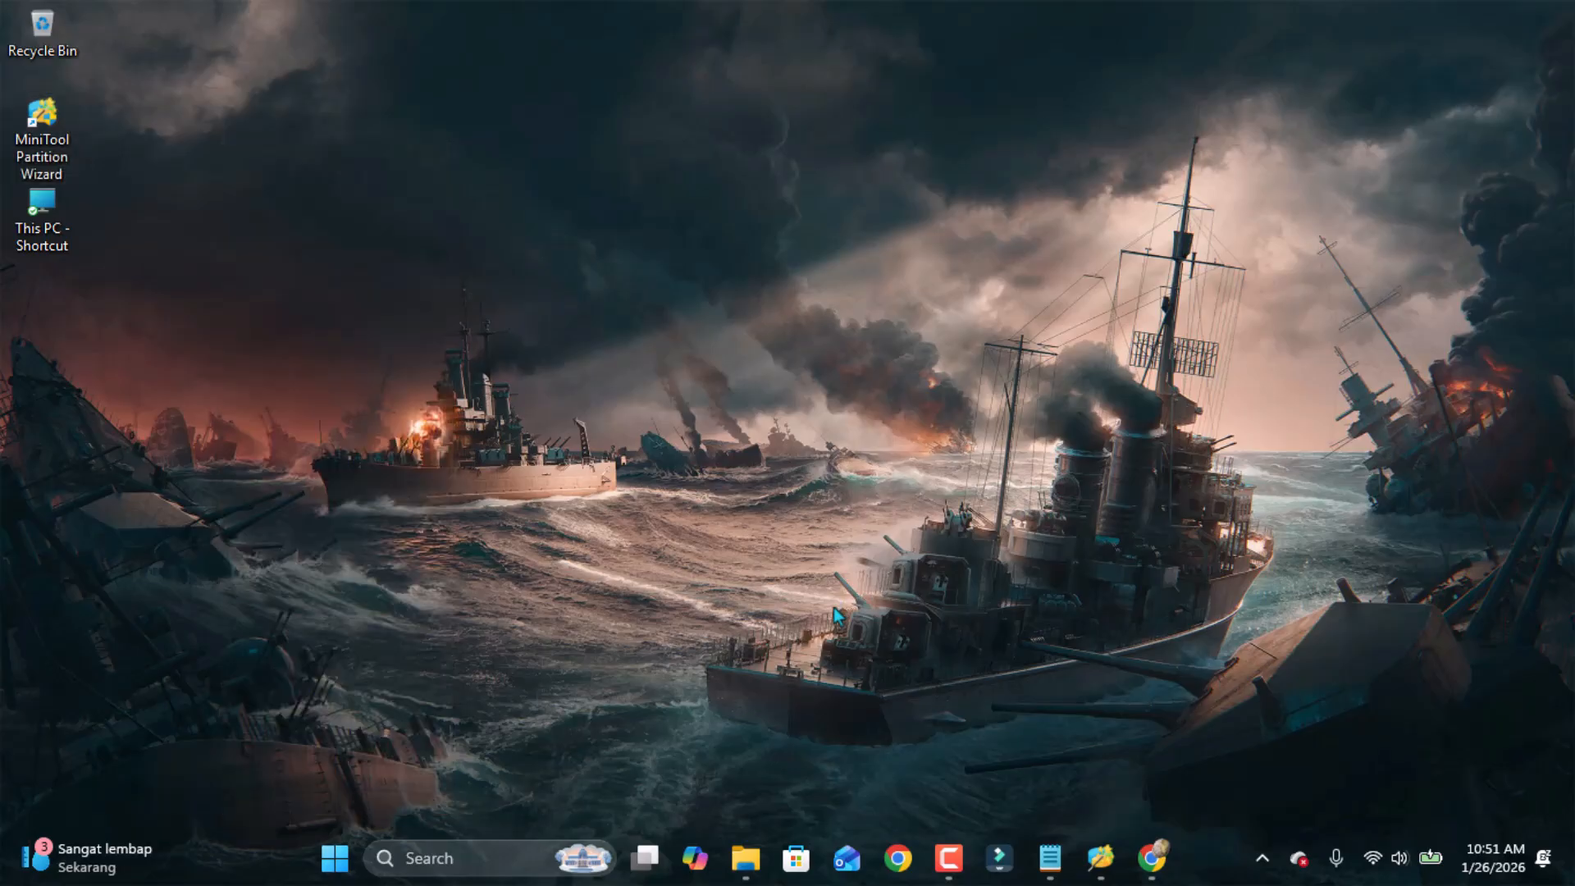